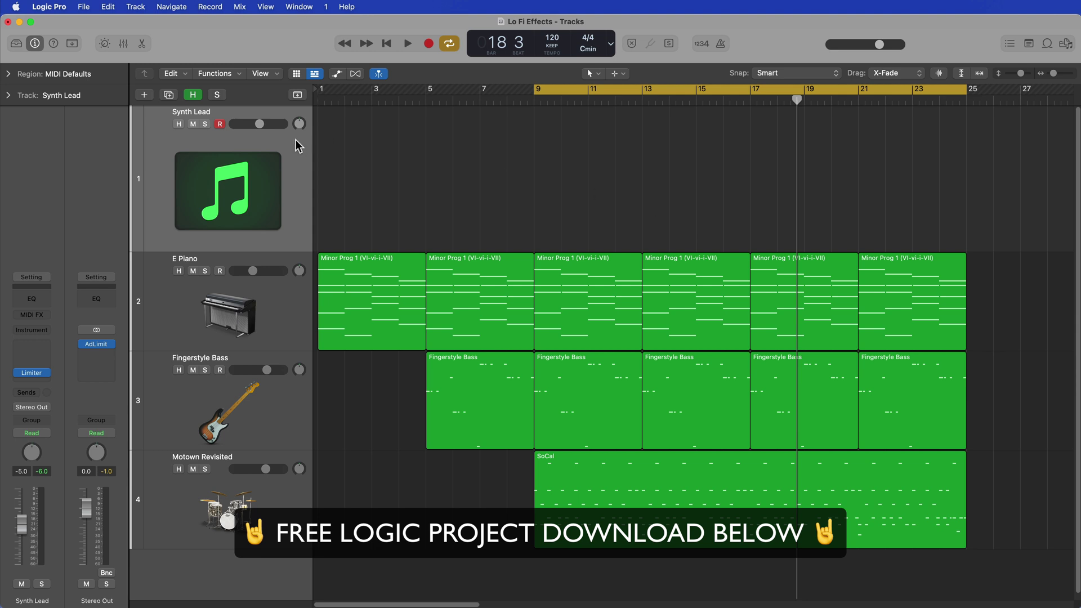
Look over the settings of the Limiter on the Synth Lead track
click(33, 372)
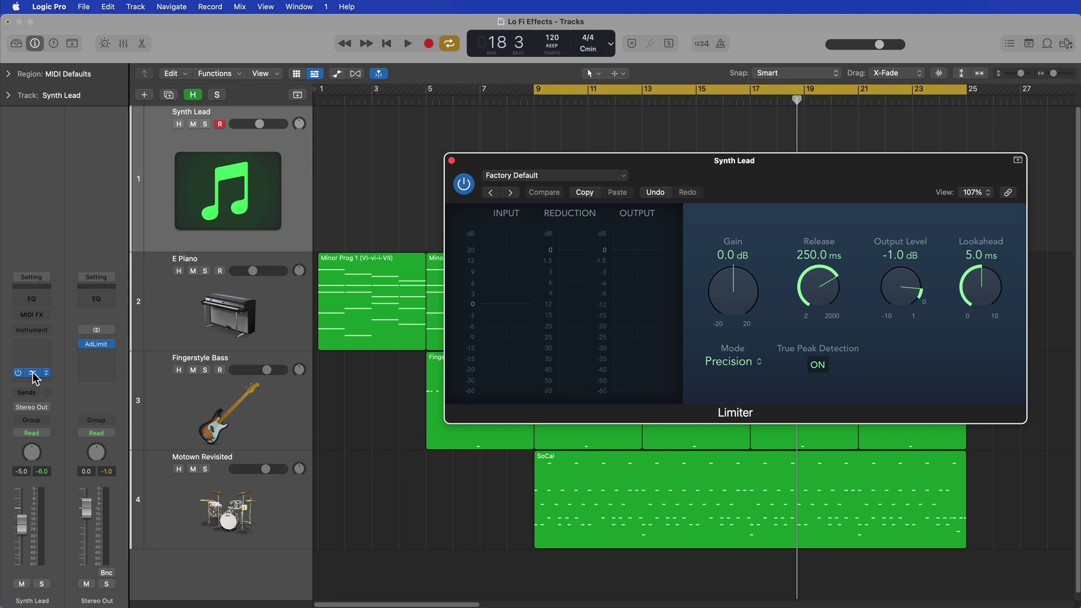
click(33, 372)
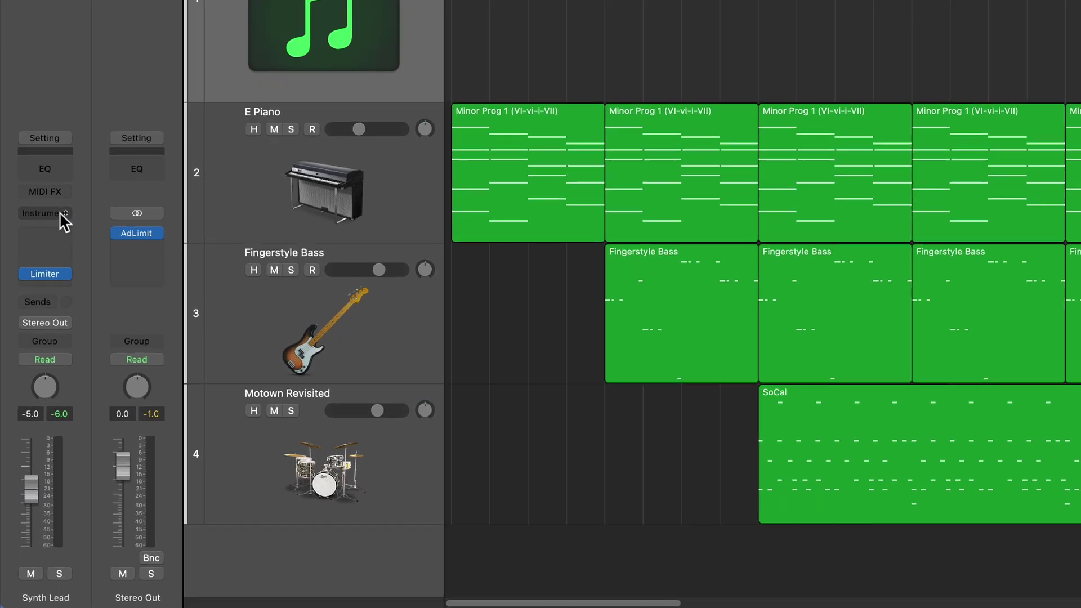
Load ES2 in stereo as the Synth Lead instrument and choose the Fusion Style preset from 01 Synth Leads
click(40, 333)
mouse_move(133, 255)
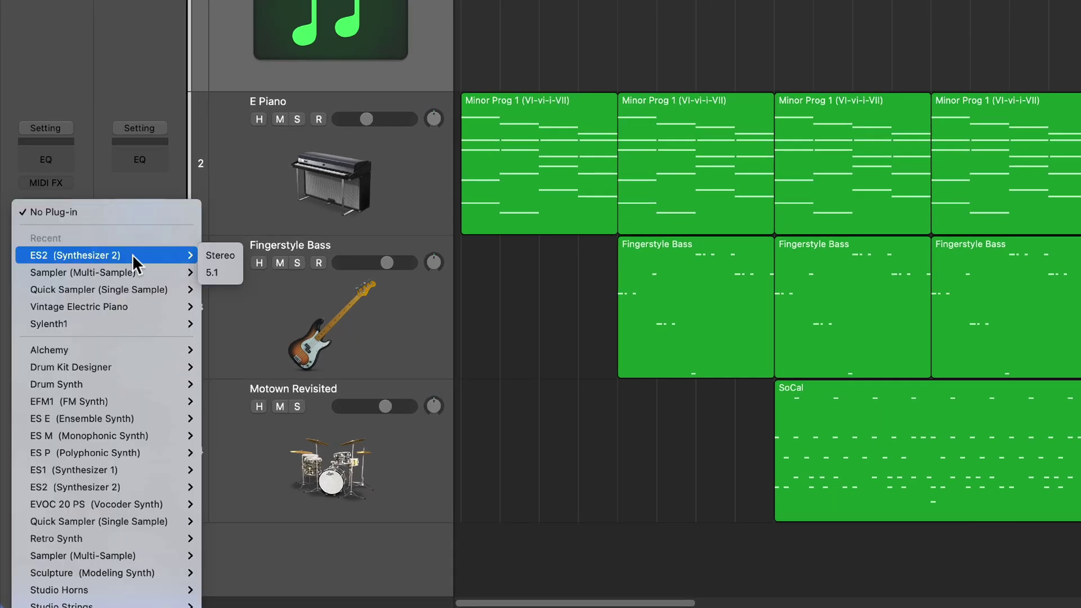
click(217, 257)
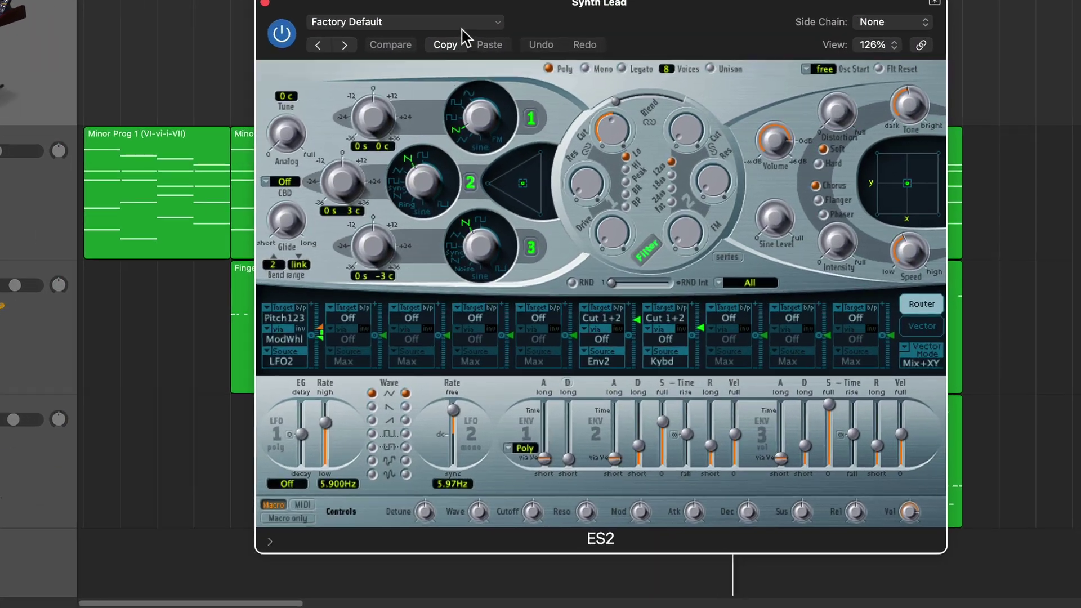
click(591, 197)
mouse_move(424, 377)
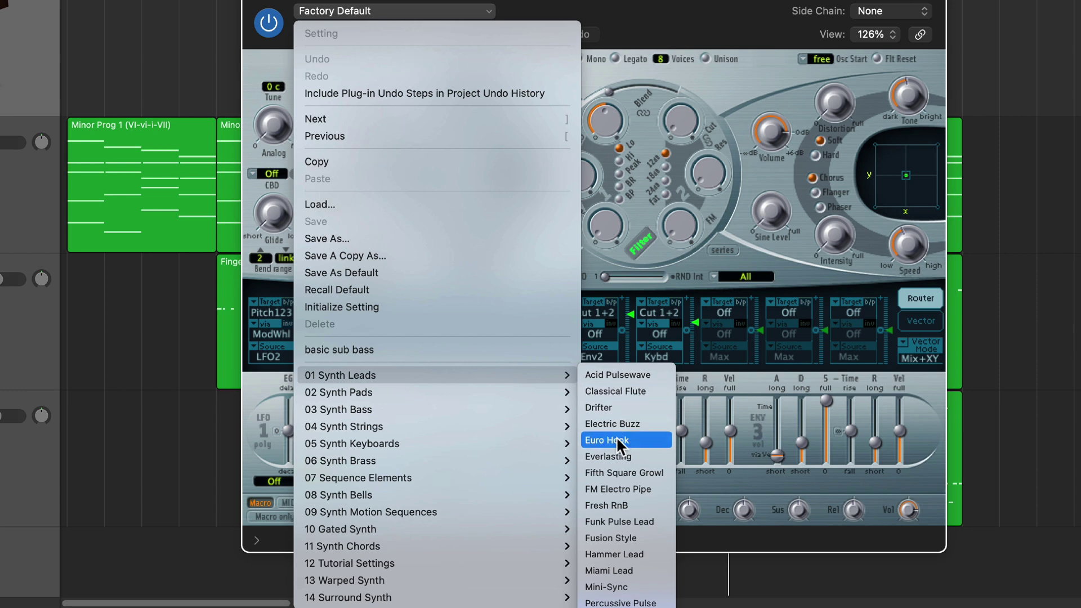
click(634, 535)
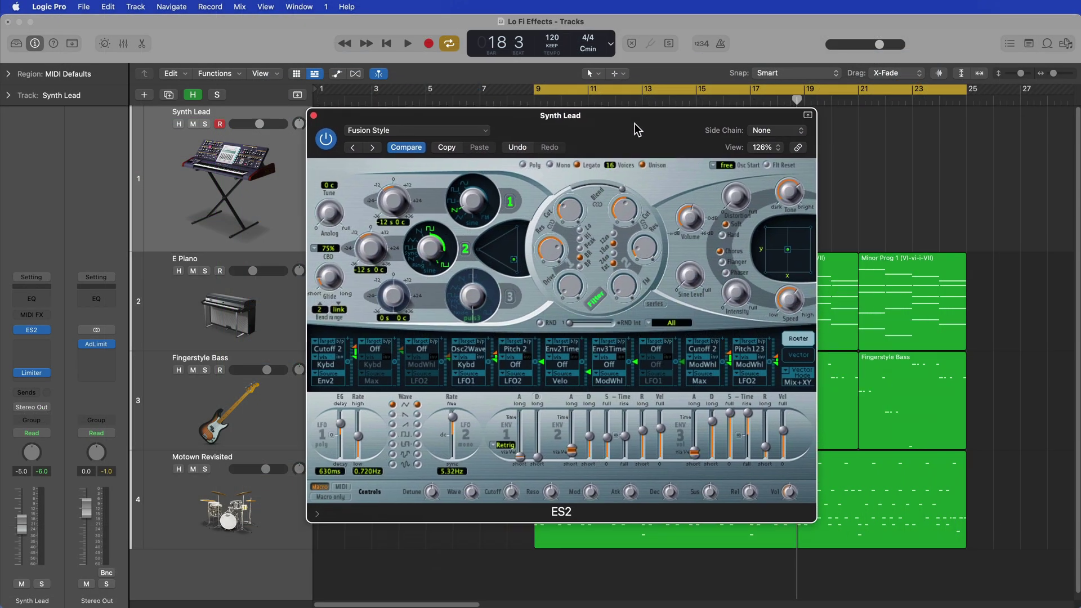
Turn on ES2's oscillator 3 tuned to -12 semitones and set the oscillator start mode to soft
drag(634, 123, 709, 125)
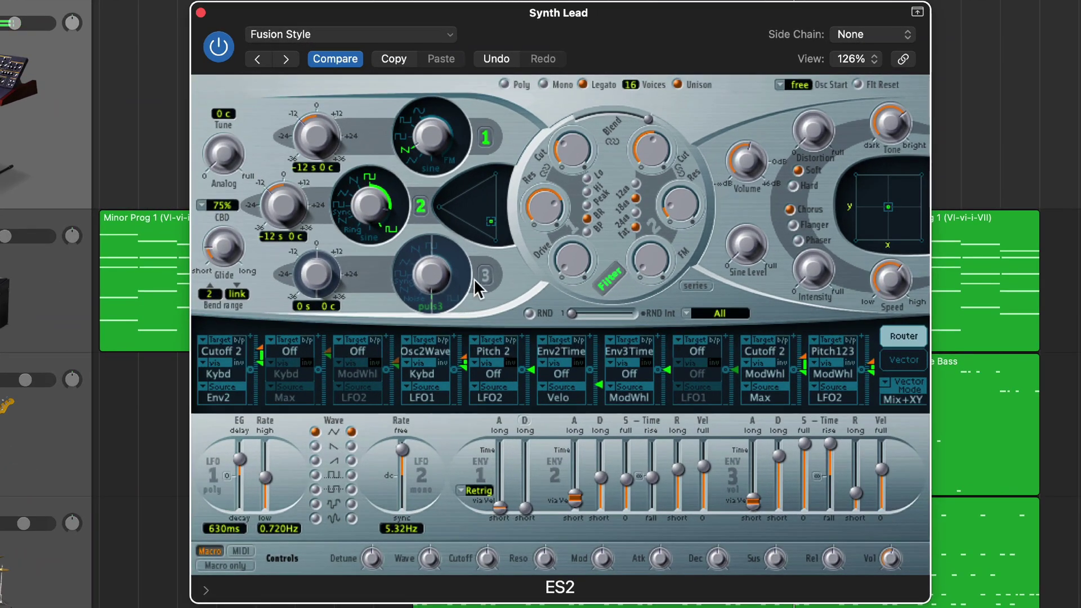
click(484, 276)
drag(327, 269, 311, 296)
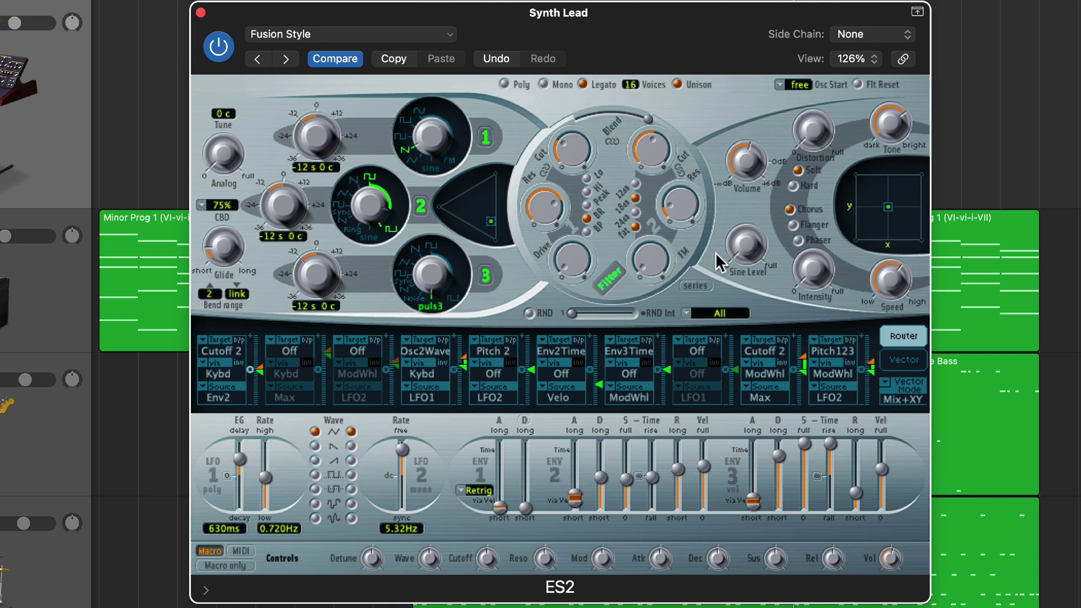
click(803, 84)
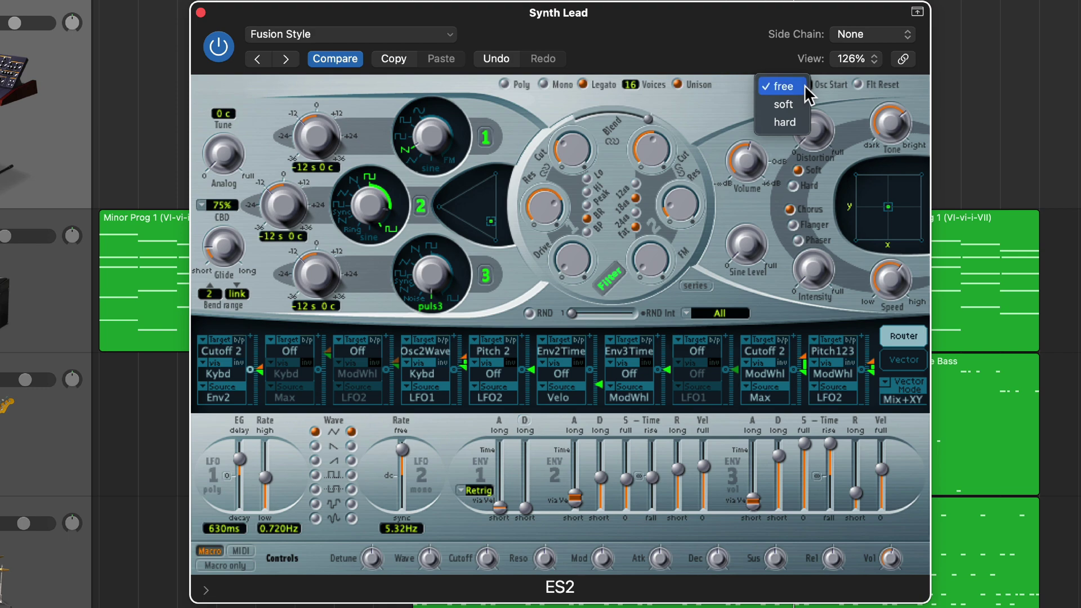
click(789, 101)
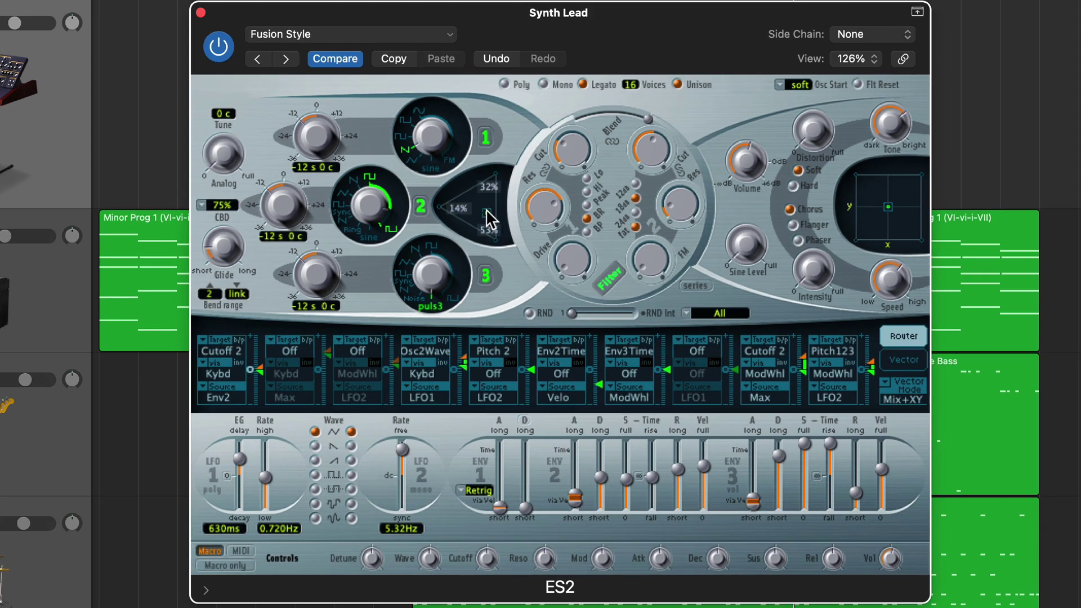
Shift the oscillator mix point toward the centre of the triangle, adjust filter 2's cutoff slightly, and close ES2
drag(488, 216, 482, 212)
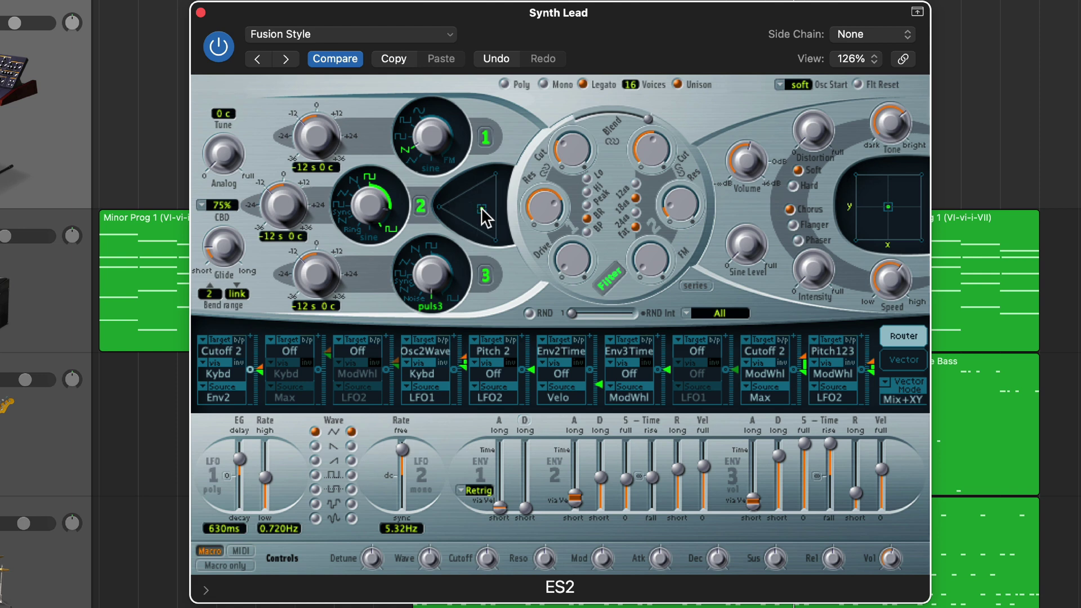
drag(651, 154, 648, 140)
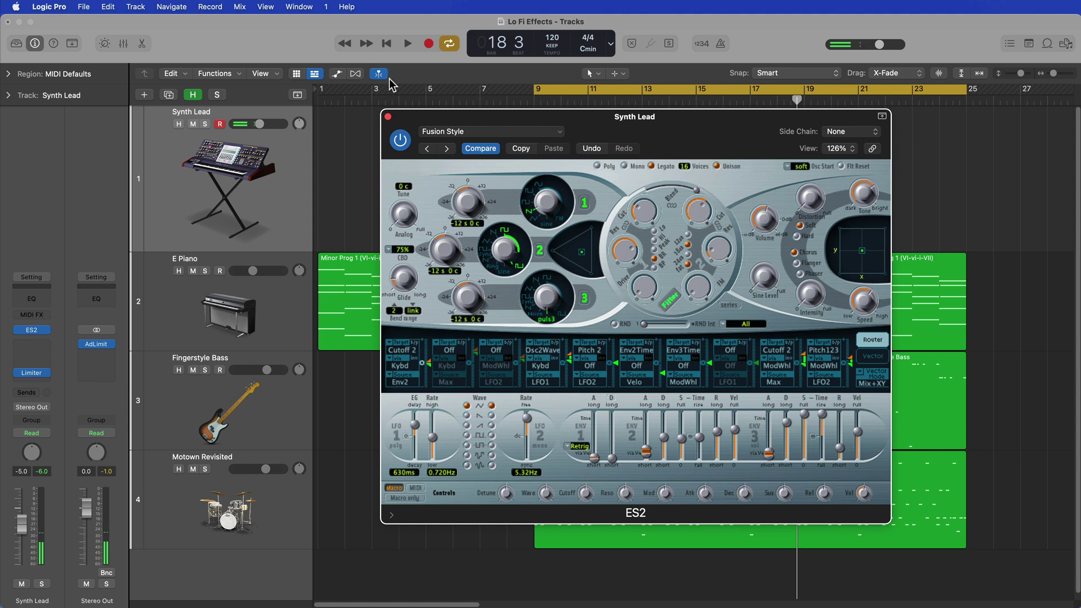
click(388, 116)
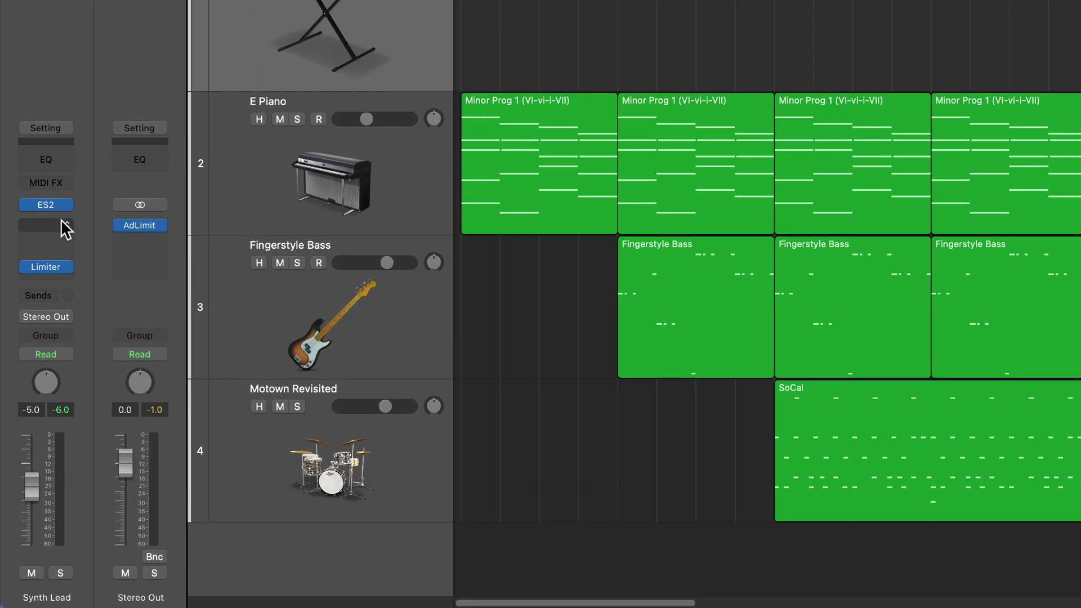
Insert Space Designer after ES2 on the Synth Lead track and move its window aside to make room for a sample browser
click(42, 340)
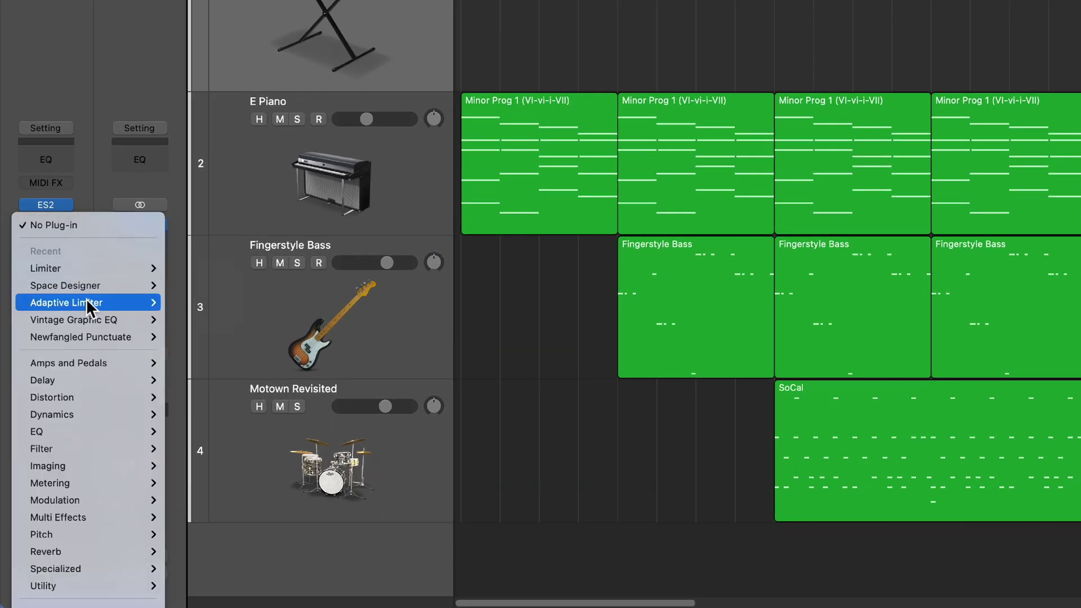
mouse_move(89, 288)
click(179, 285)
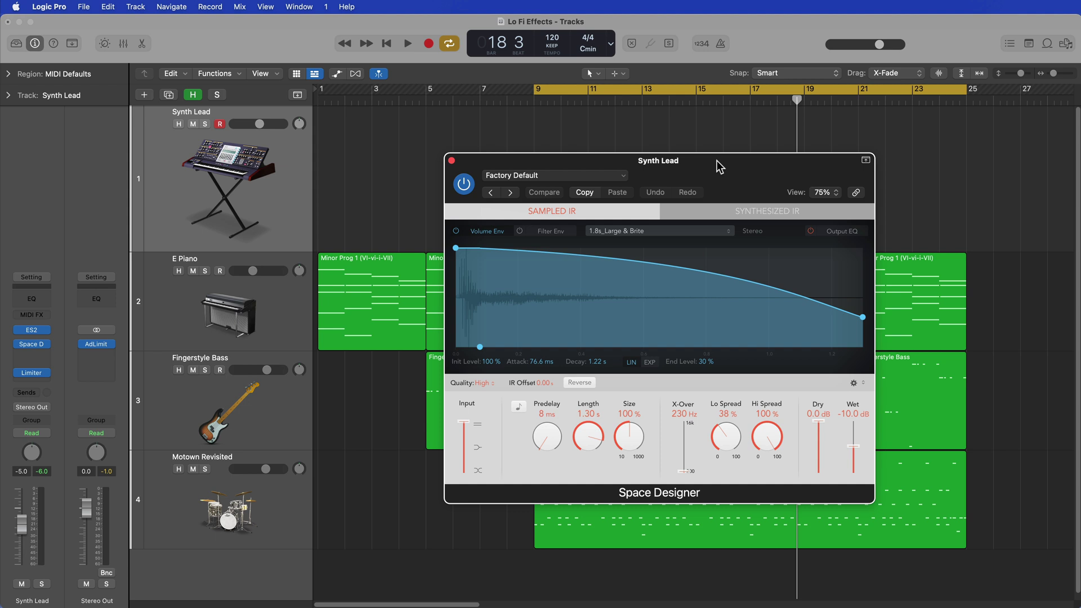
drag(716, 160, 271, 20)
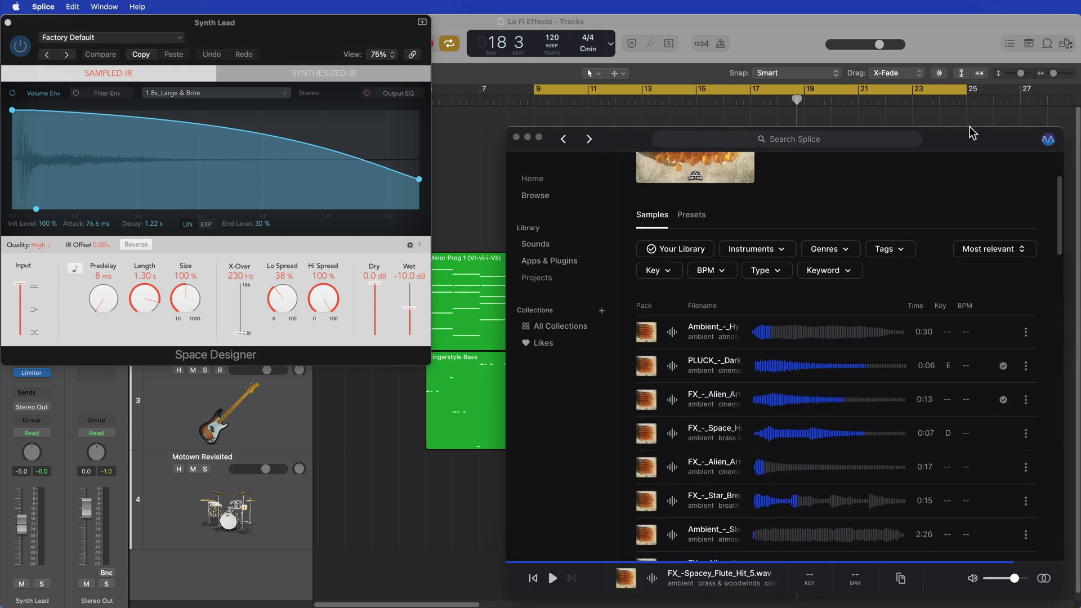
Switch to Splice, browse the Ambient Gems samples and audition FX_-_Alien_Artifact_5.wav
drag(969, 126, 941, 72)
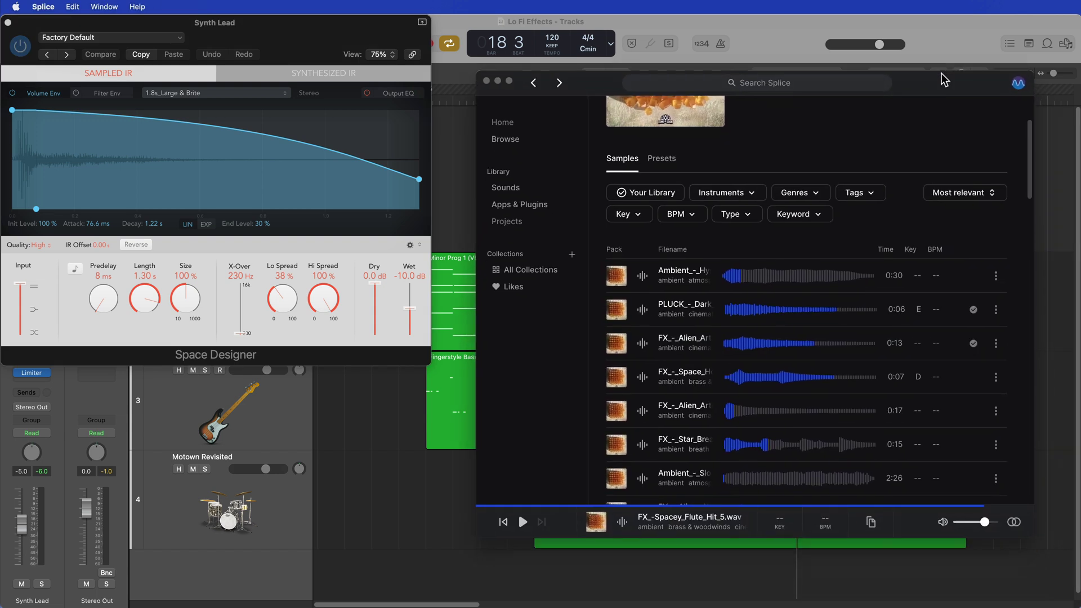
scroll(636, 211, down, 5)
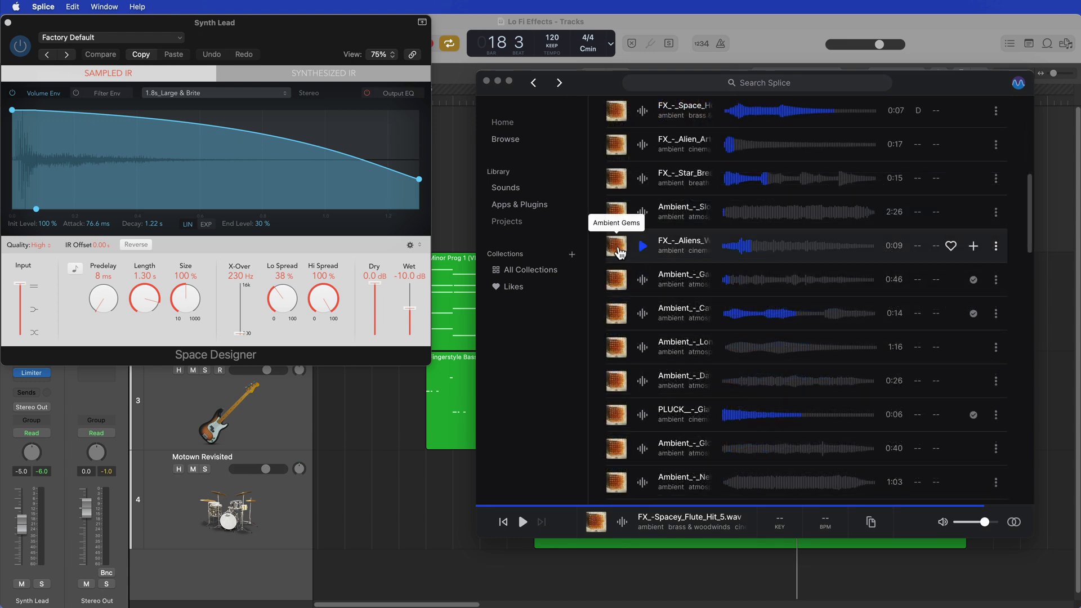
click(617, 247)
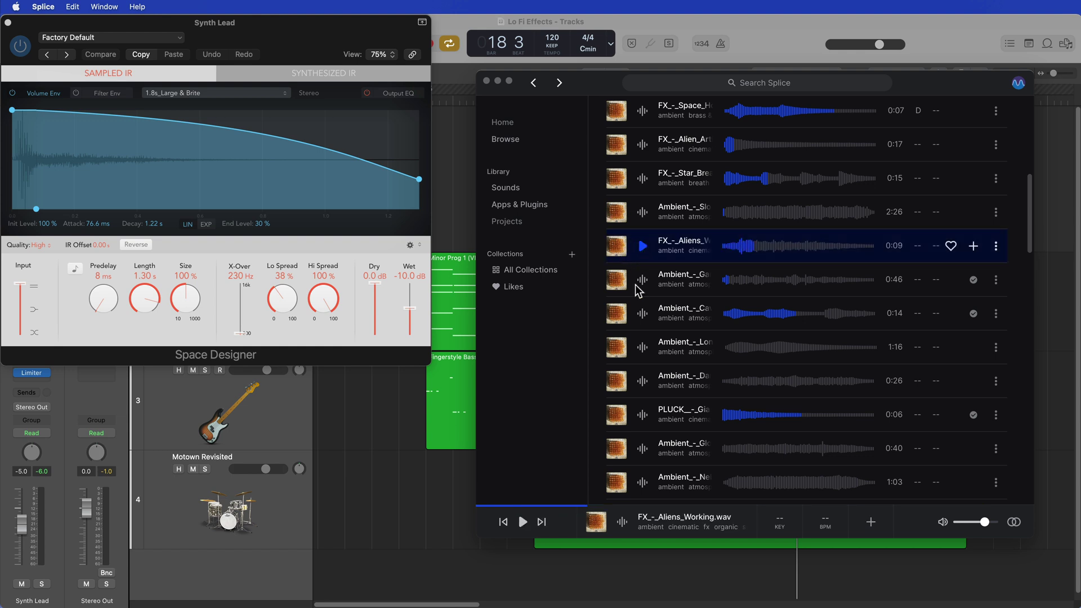
scroll(647, 310, up, 7)
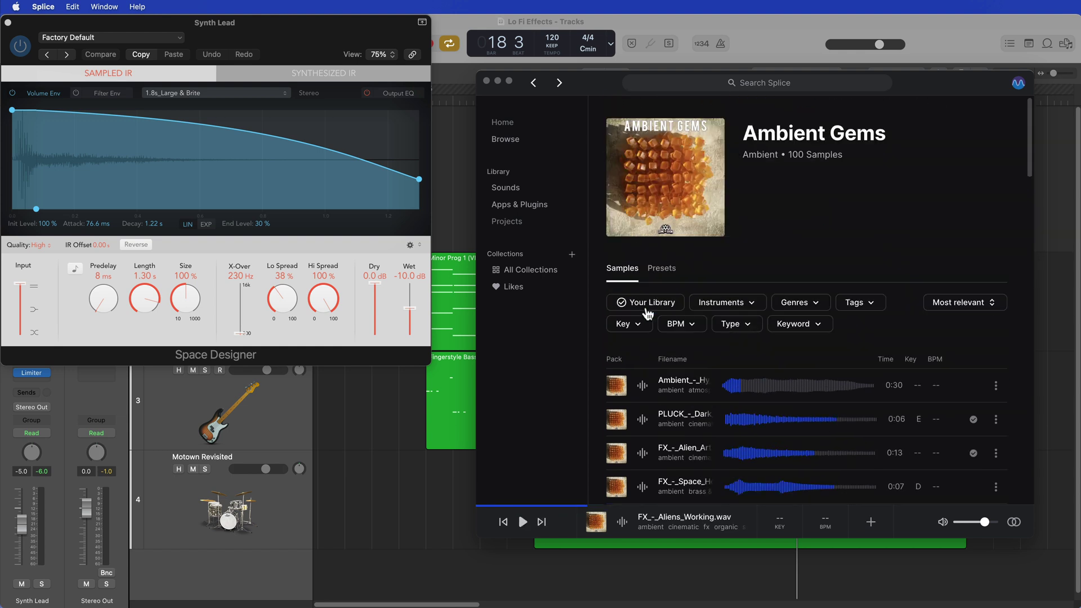
scroll(652, 417, down, 2)
click(643, 417)
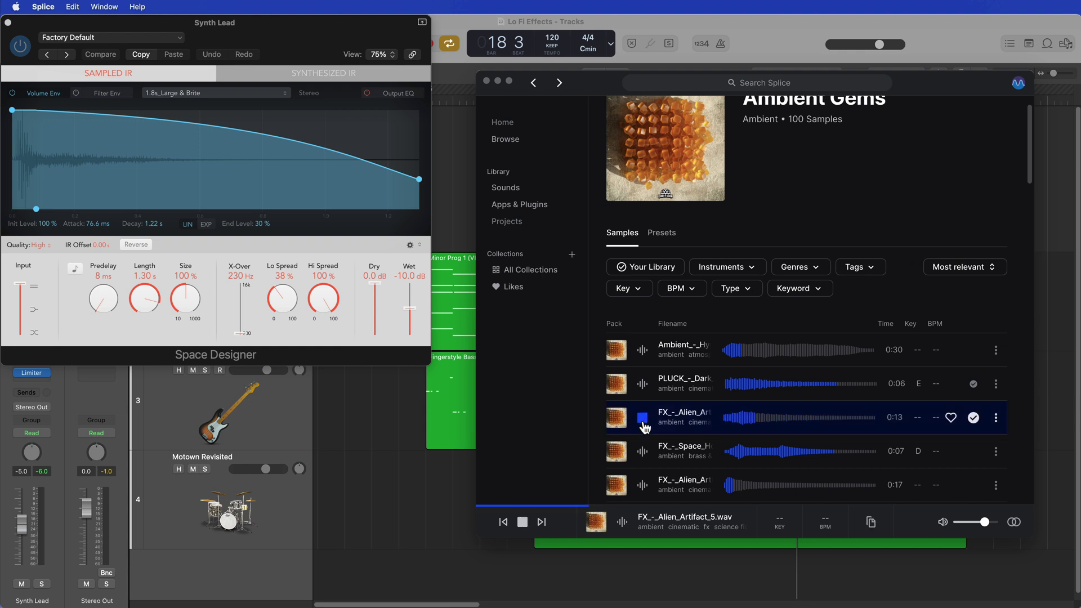
click(643, 421)
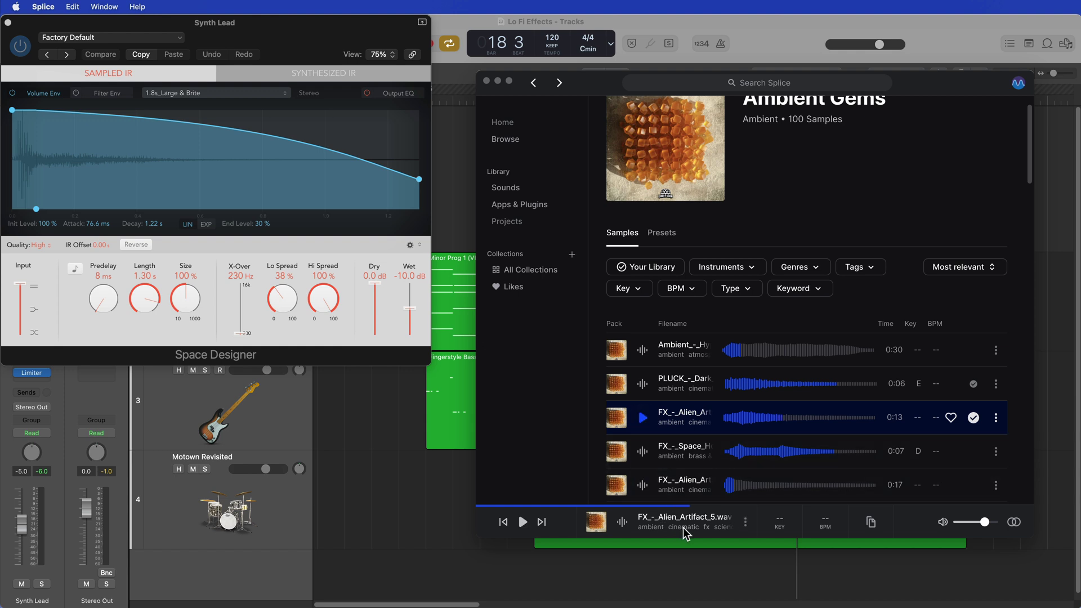
Load FX_-_Alien_Artifact_5.wav from Splice into Space Designer as its impulse response and put Splice away
scroll(731, 321, up, 2)
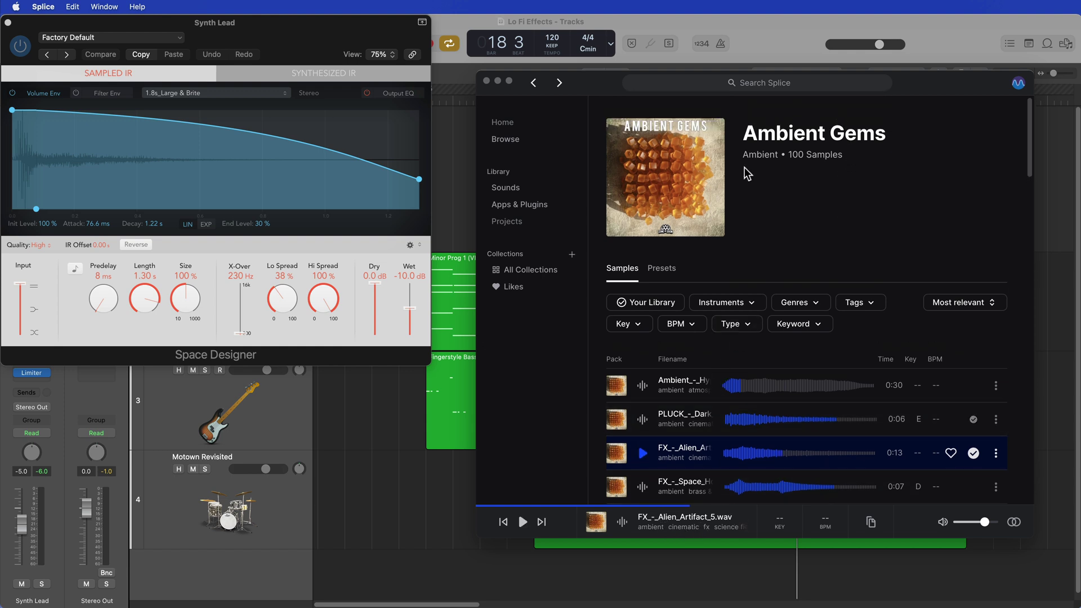
scroll(754, 444, down, 4)
drag(619, 376, 280, 150)
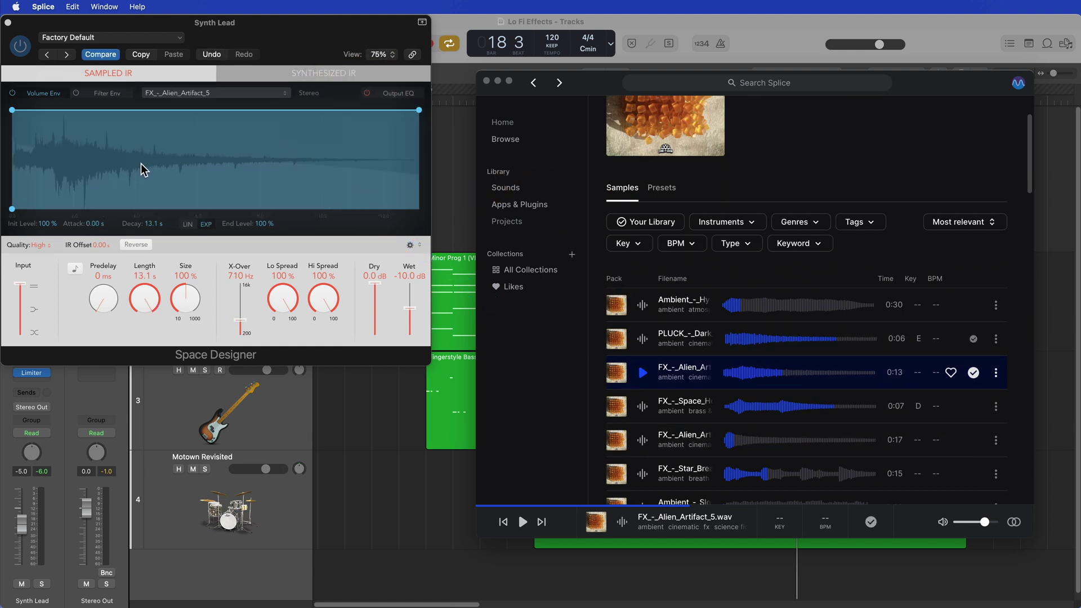
click(503, 82)
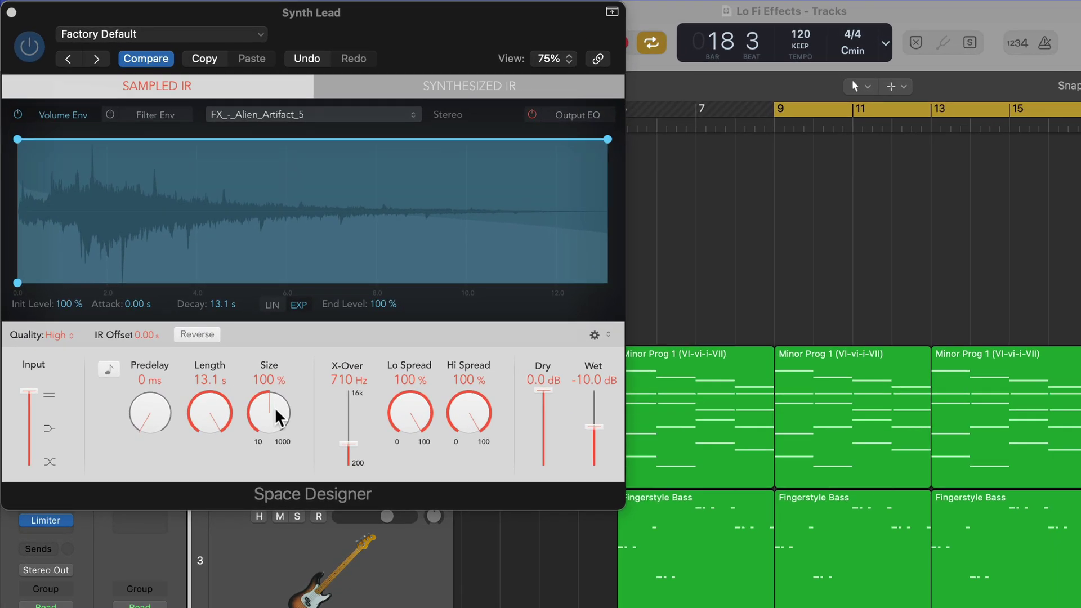
Set Space Designer's Size to 52 %, Lo Spread to 39 %, Dry to -3.6 dB and Wet to -10.5 dB
drag(275, 417, 256, 450)
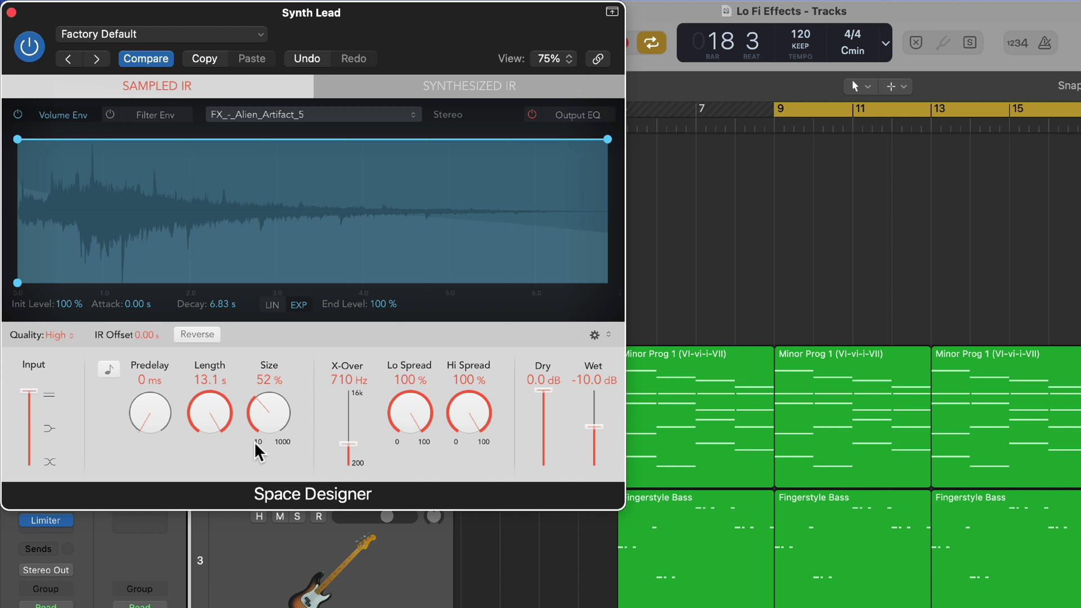
drag(415, 426, 372, 572)
drag(544, 392, 598, 437)
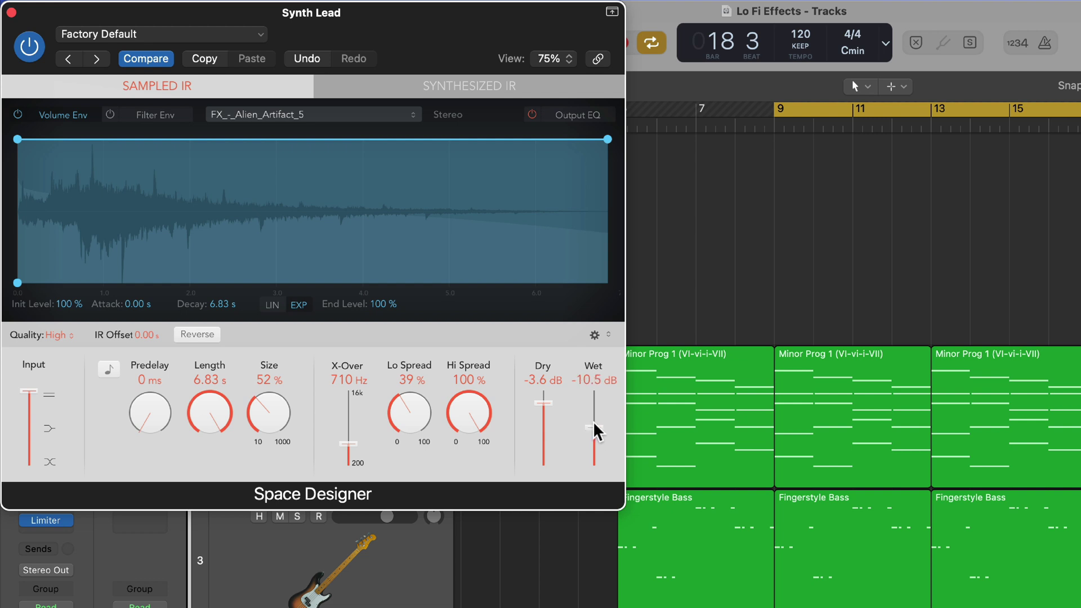
Enable a low cut in Space Designer's Output EQ at 170 Hz with a 12dB/Oct slope and return to the volume envelope
click(568, 116)
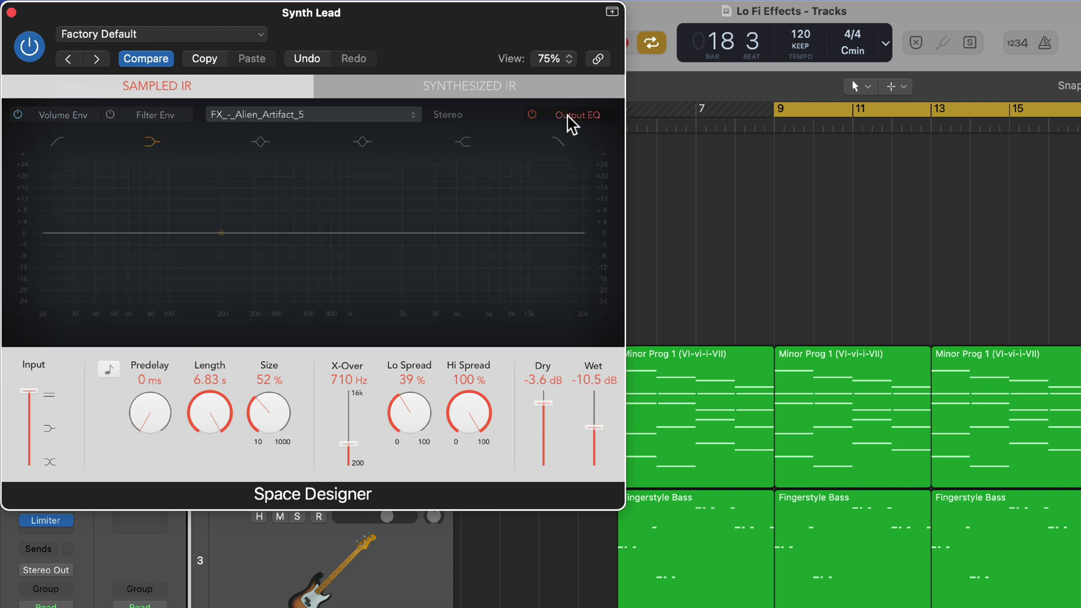
click(57, 142)
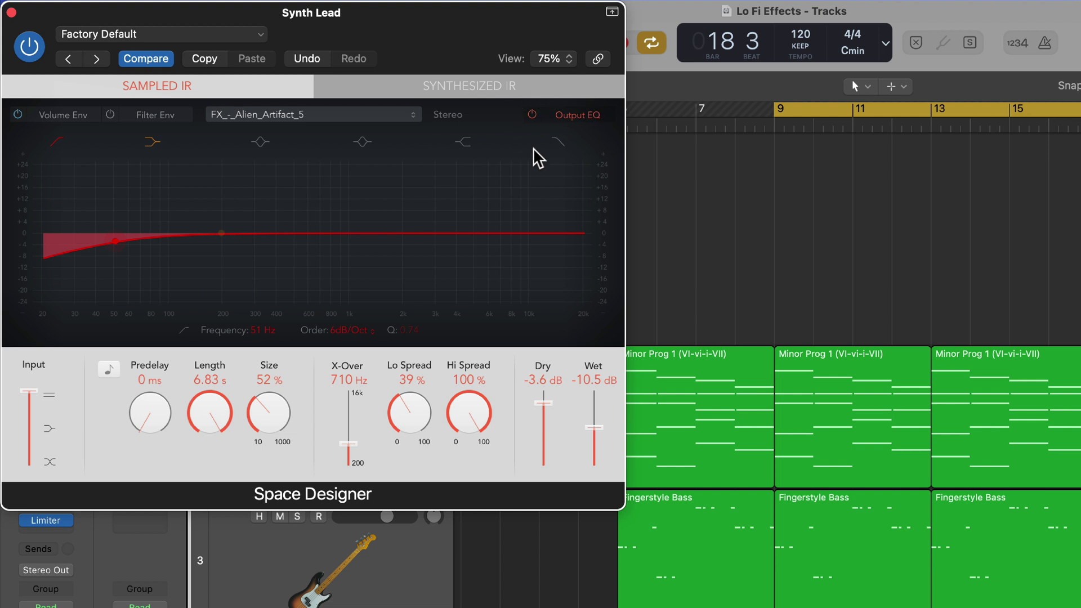
drag(114, 241, 205, 248)
click(342, 331)
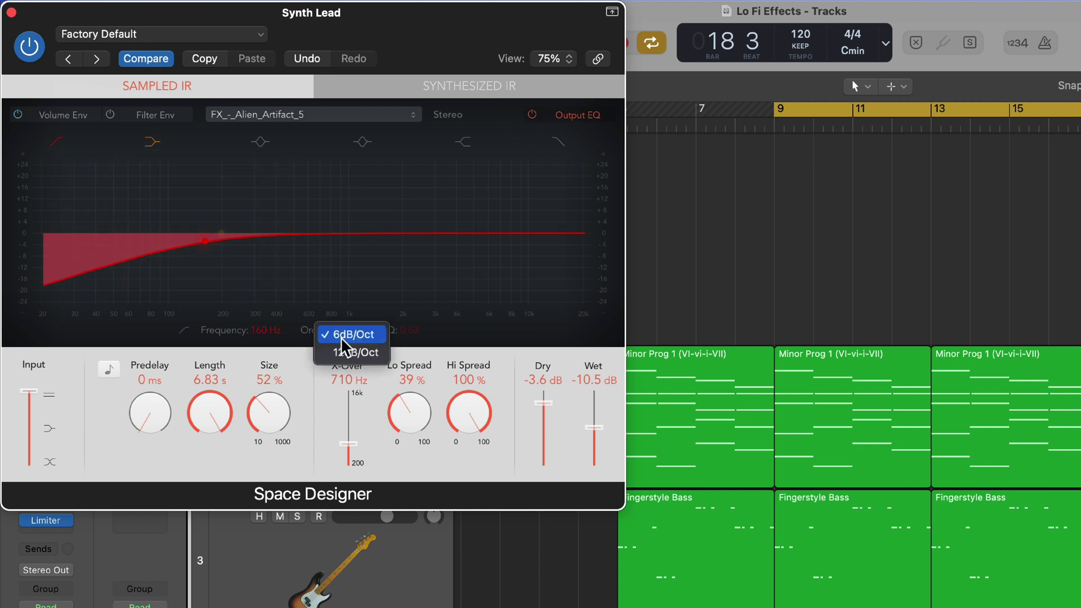
click(355, 353)
drag(212, 244, 214, 248)
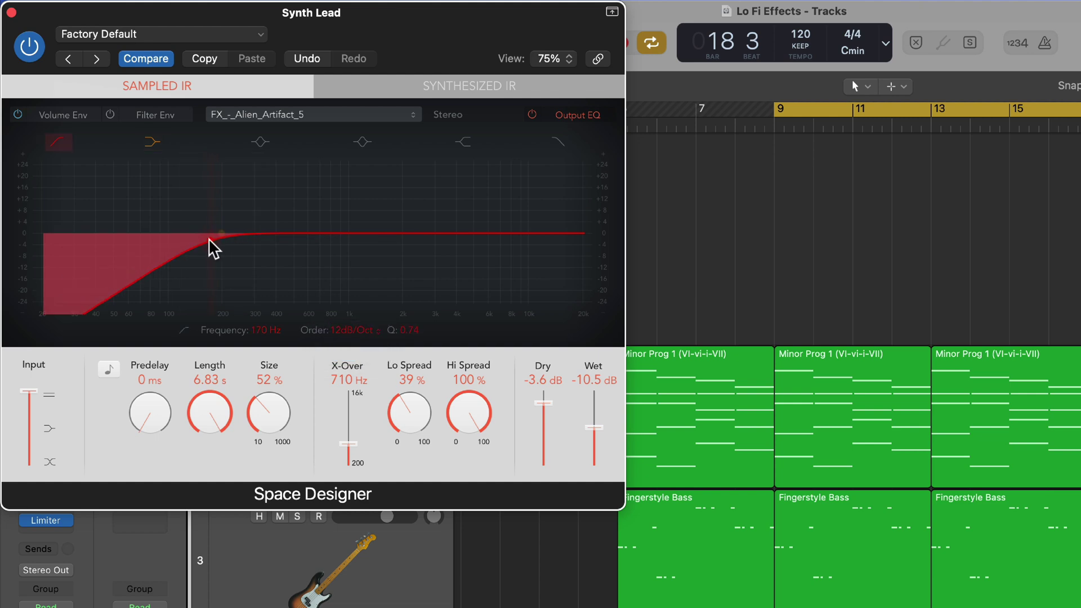
click(66, 117)
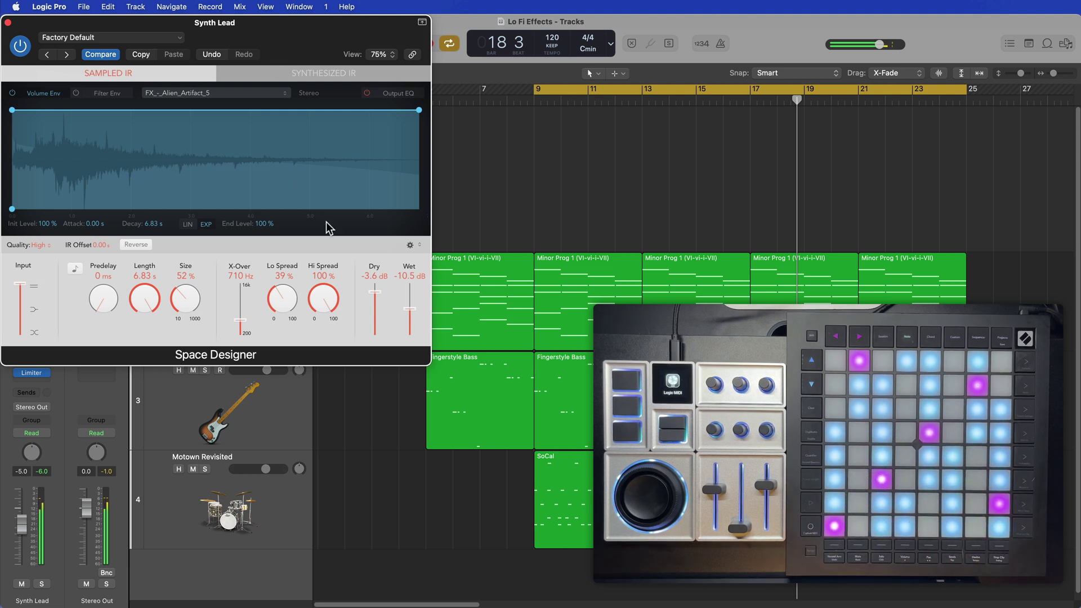
Lower Space Designer's Wet level to -15.5 dB and close the plug-in window
drag(409, 315, 409, 318)
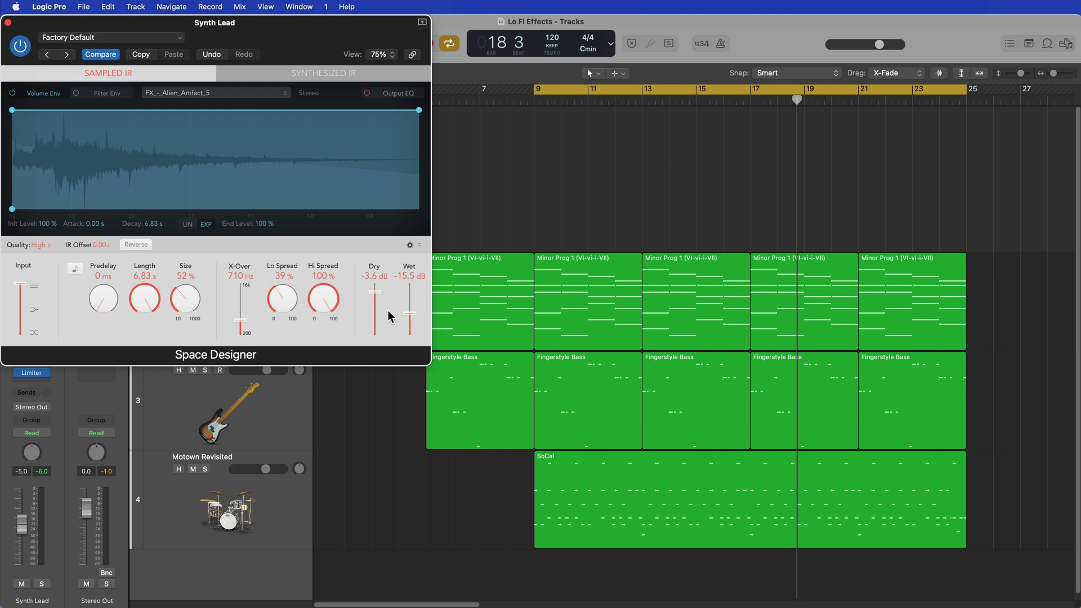
click(8, 23)
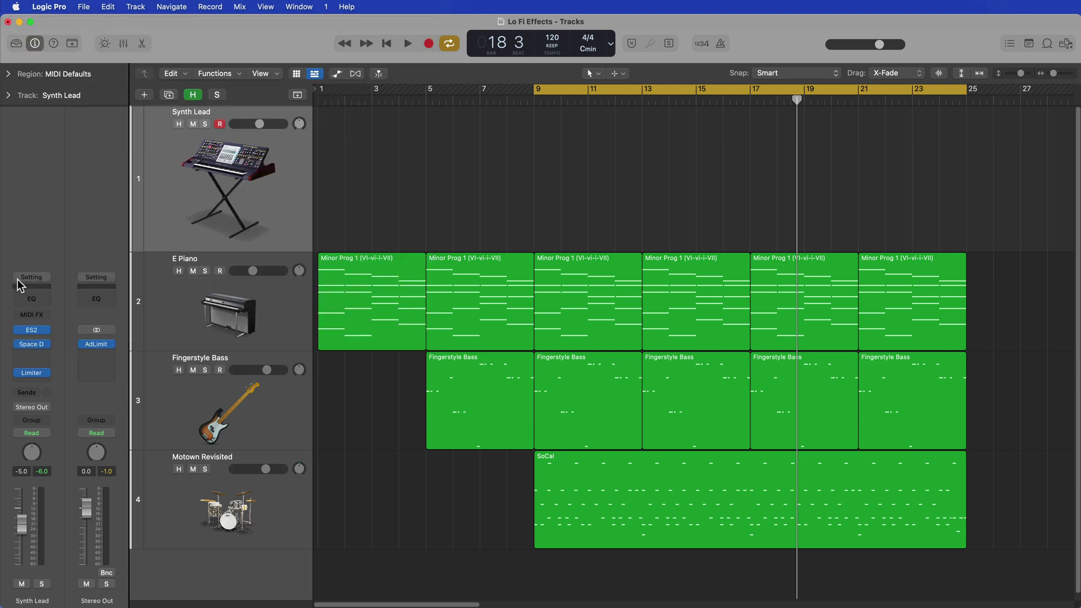
Insert a second Space Designer on the Synth Lead track and load its large-space plate reverb preset 05.1s Shimmering Plate
click(37, 348)
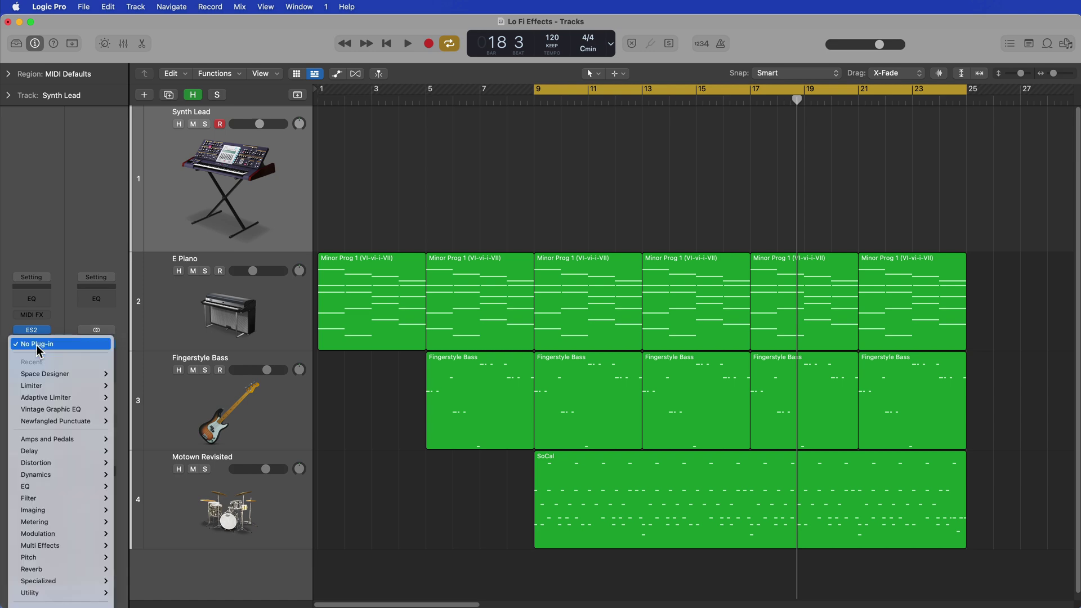
mouse_move(67, 374)
click(139, 380)
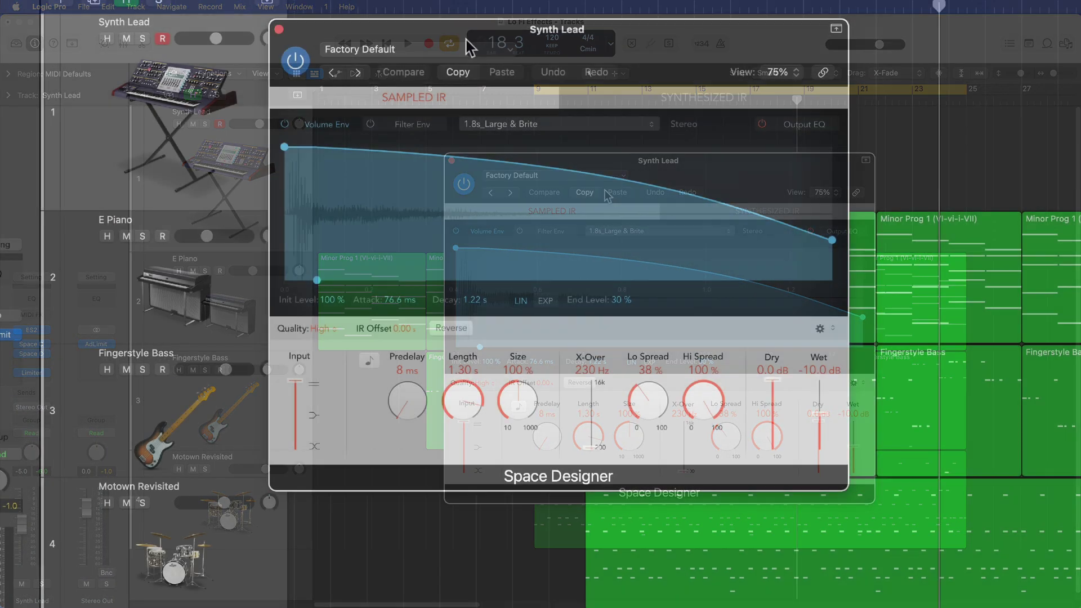
click(435, 129)
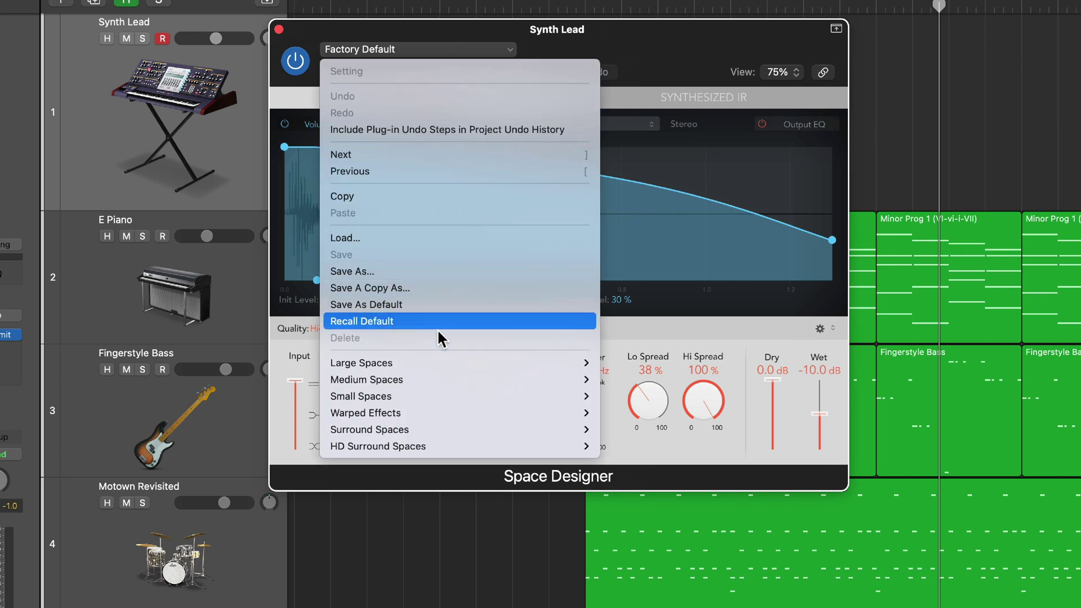
mouse_move(434, 362)
mouse_move(677, 393)
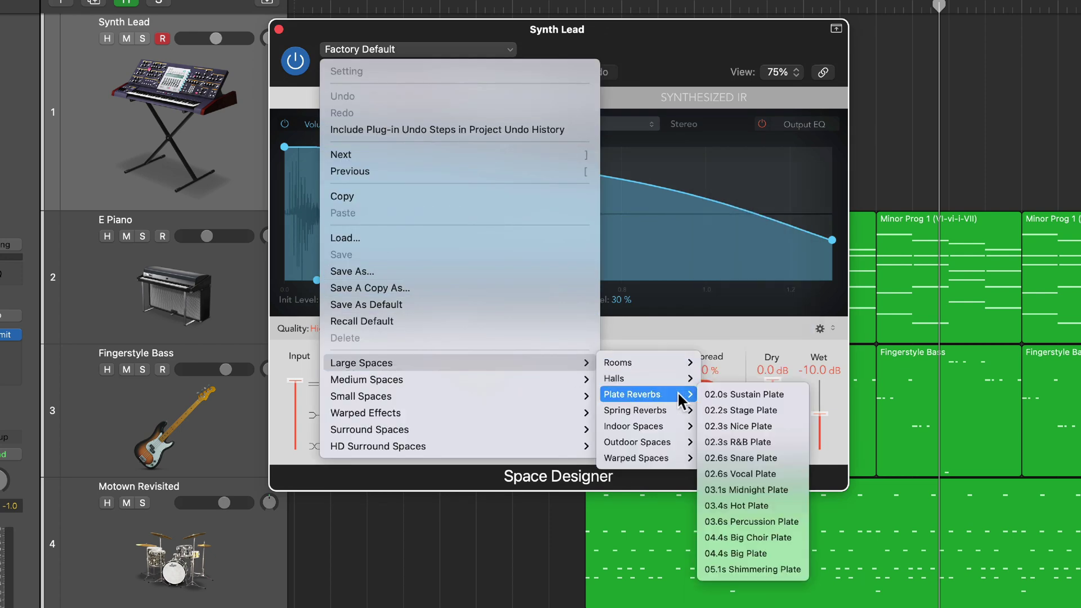
click(768, 567)
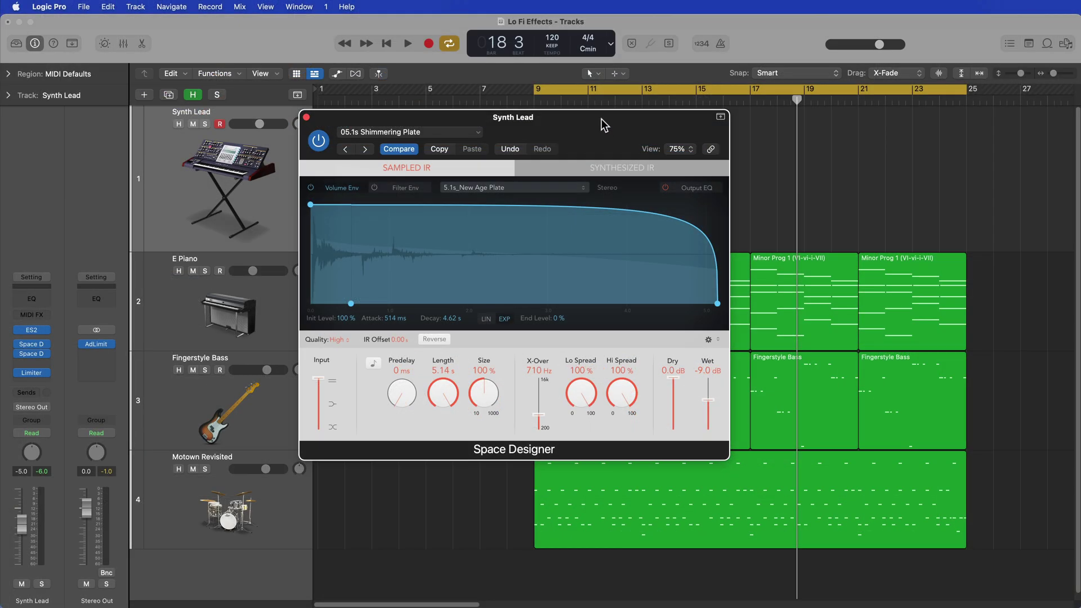
Set the Shimmering Plate's Wet level to -15.5 dB, close it, and compare the lead with both Space Designers bypassed and enabled
drag(602, 120, 303, 21)
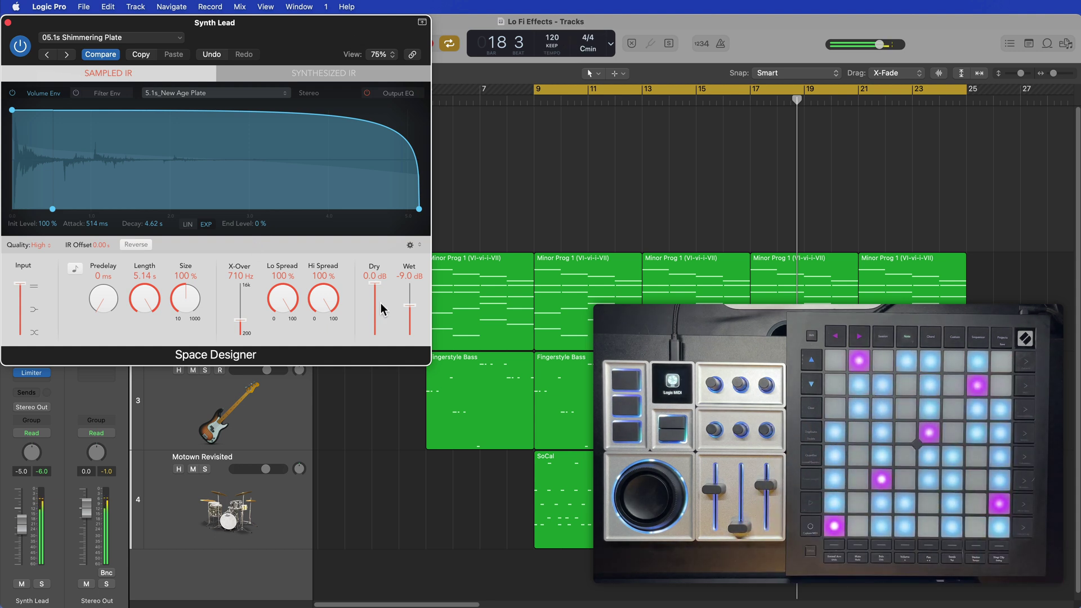
drag(409, 304, 410, 309)
click(8, 23)
click(18, 353)
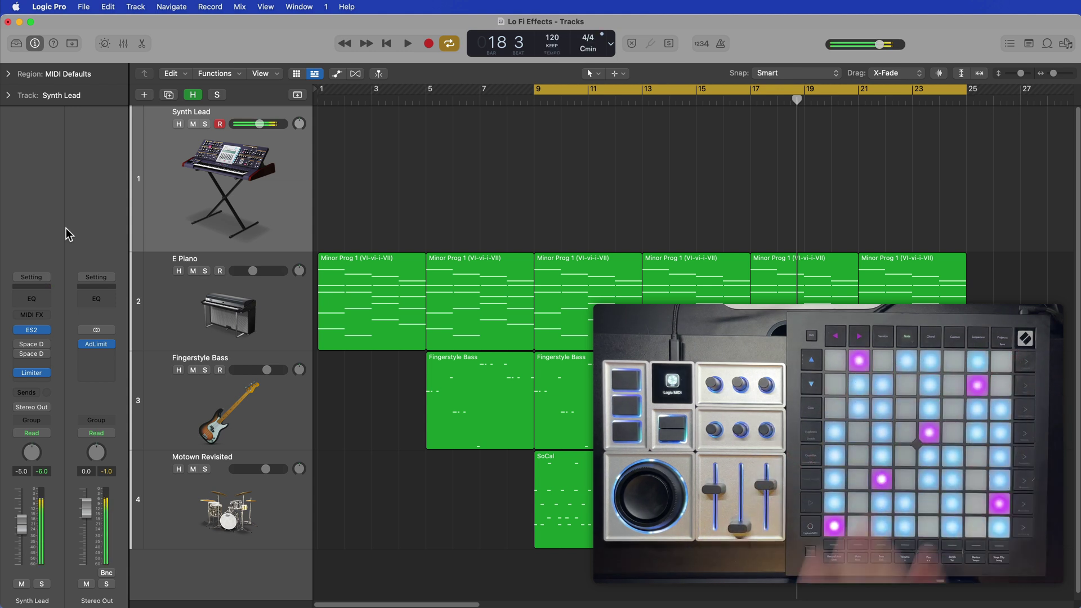
click(16, 355)
Check the Shimmering Plate instance's window, close it, and move that Space Designer below the Alien Artifact one in the Synth Lead effect chain
mouse_move(45, 348)
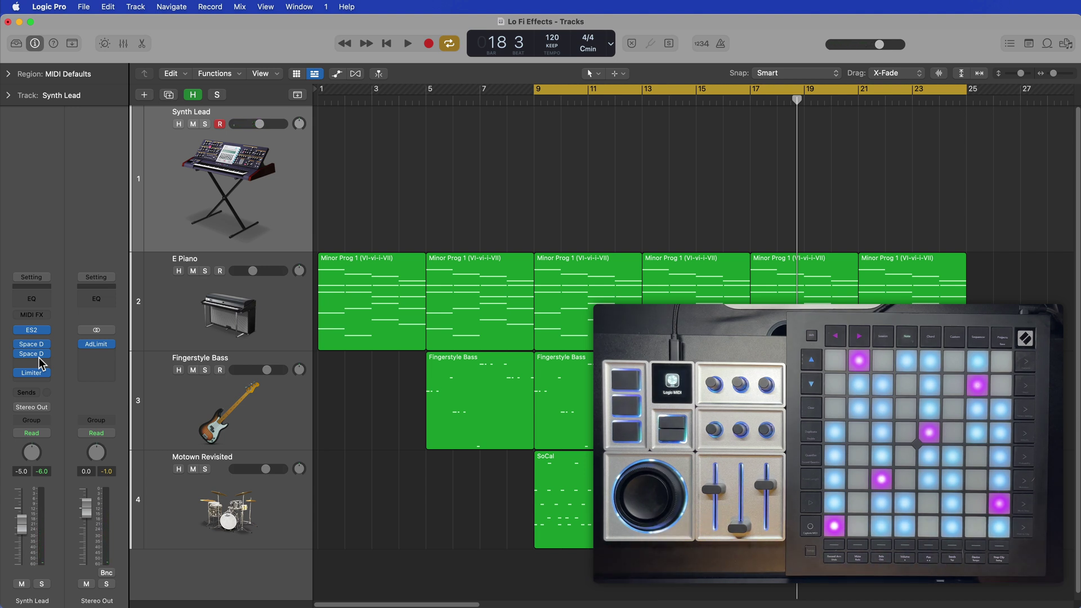
click(35, 343)
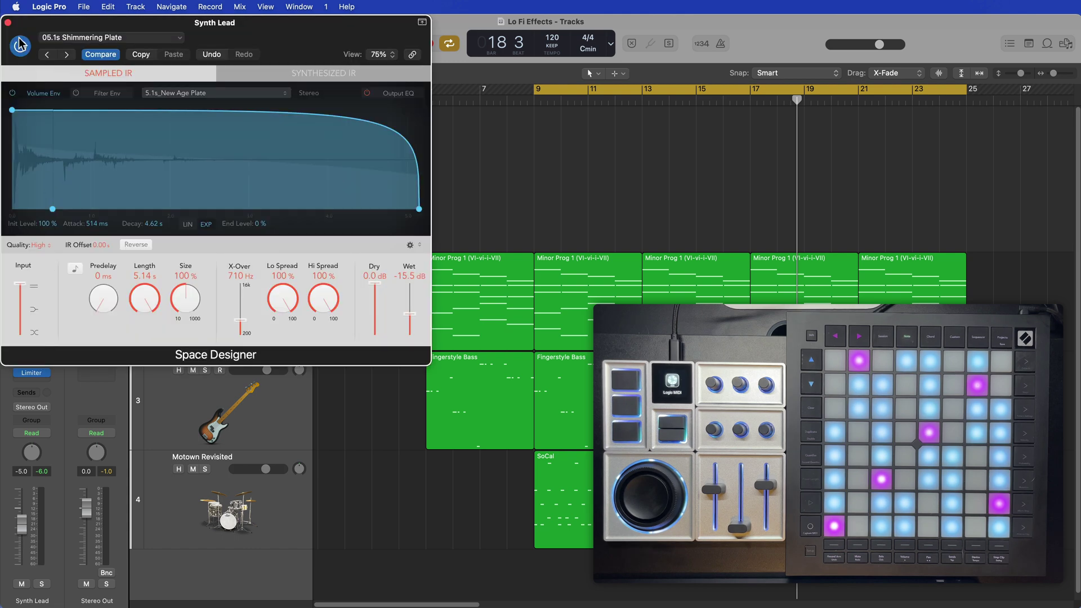
click(8, 22)
drag(31, 345, 35, 363)
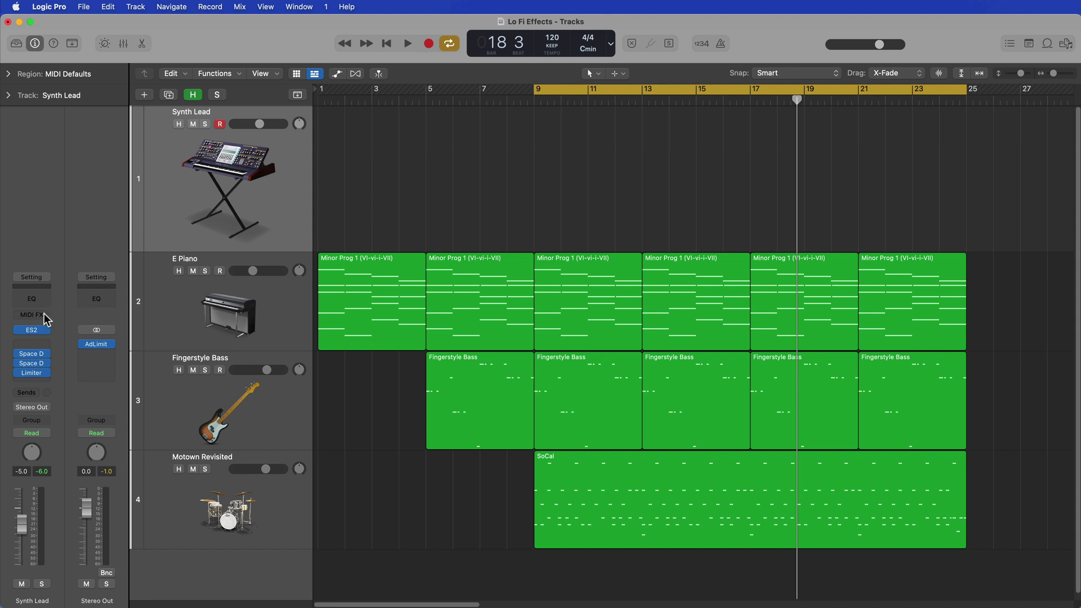
Open ES2 on the Synth Lead track and shrink its window to about 98 % so the tracks stay visible
click(35, 332)
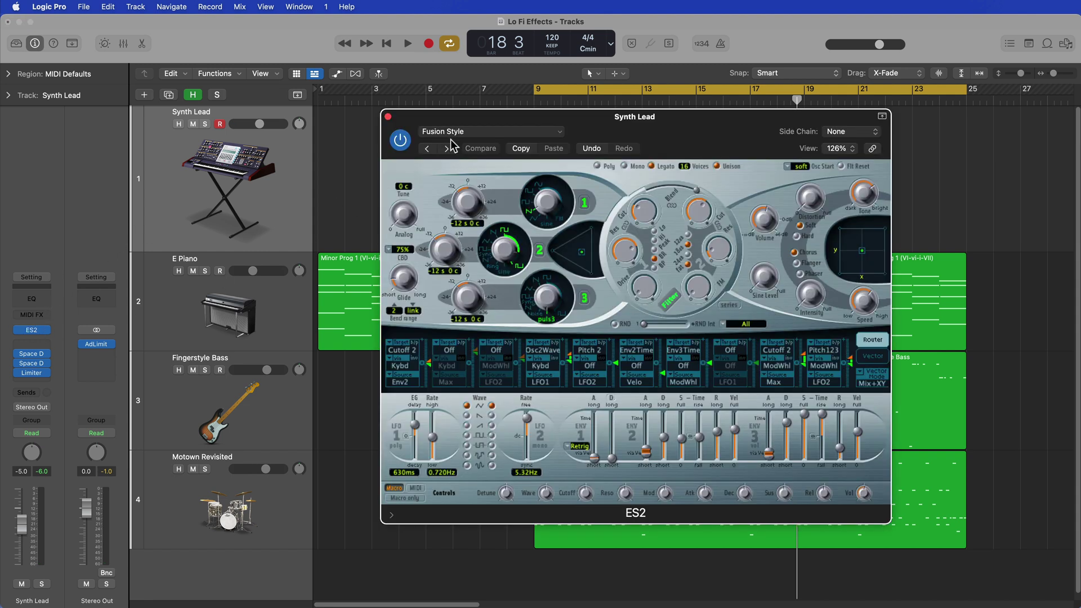
drag(505, 120, 131, 6)
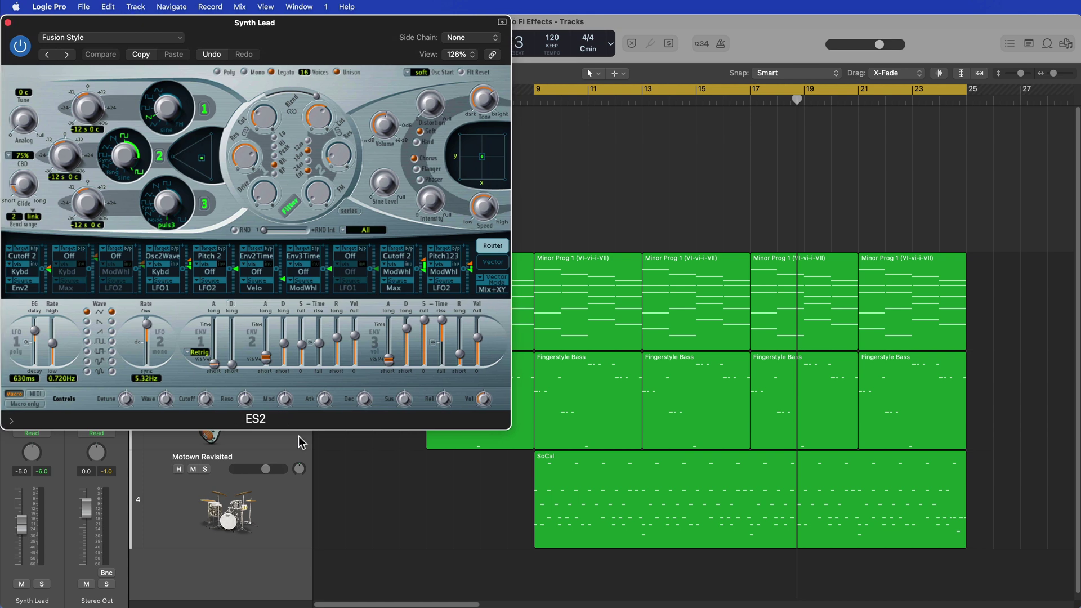
drag(508, 426, 397, 275)
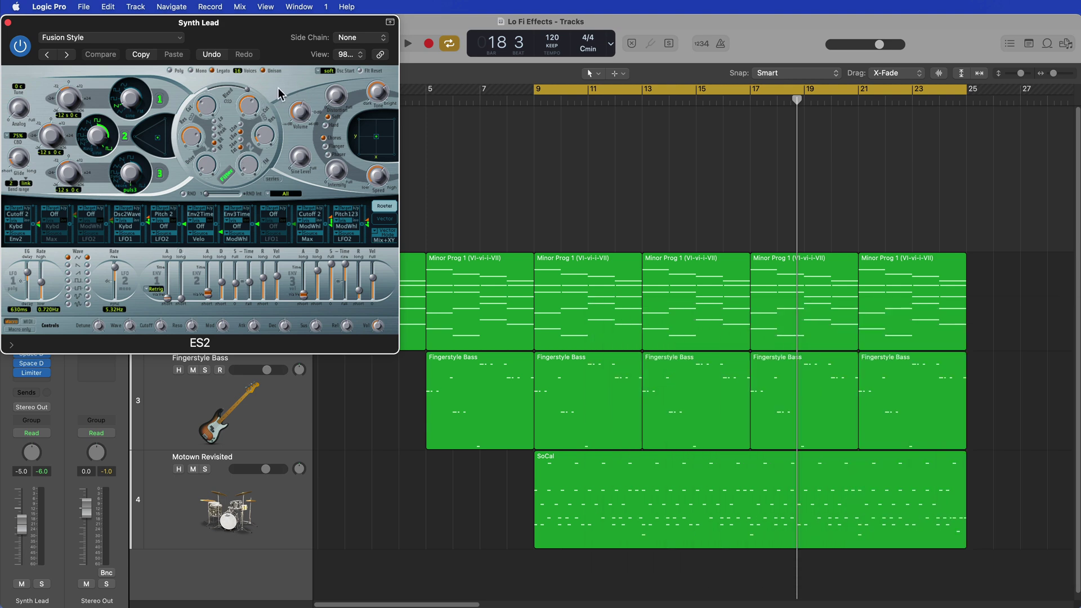
Open Controller Assignments and delete the learned assignments for ES2's LPF Resonance and LPF Cutoff
key(super+k)
drag(506, 299, 739, 136)
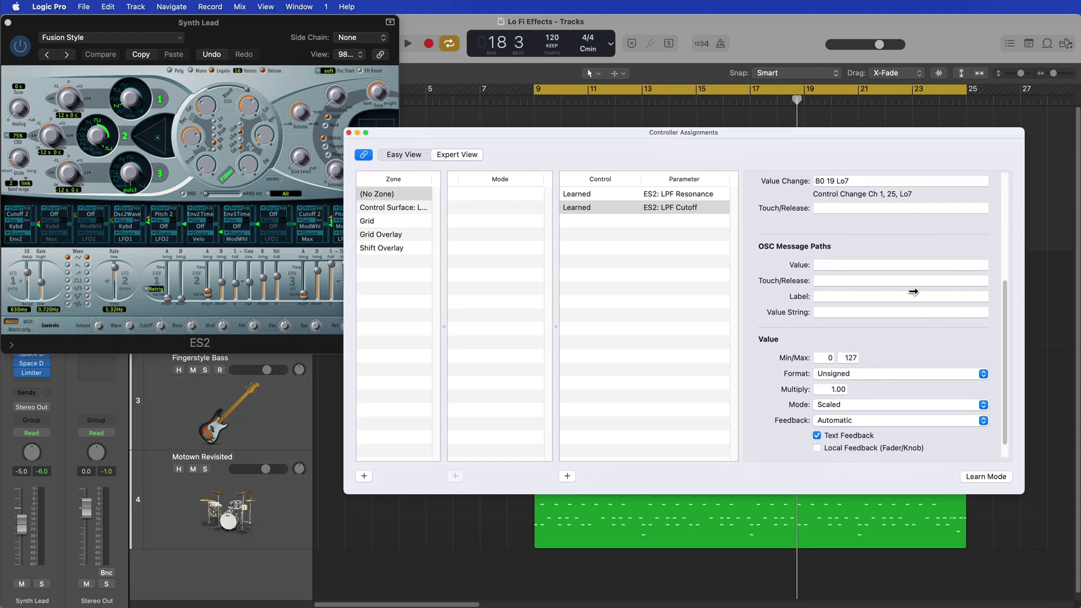
shift+click(610, 190)
key(Delete)
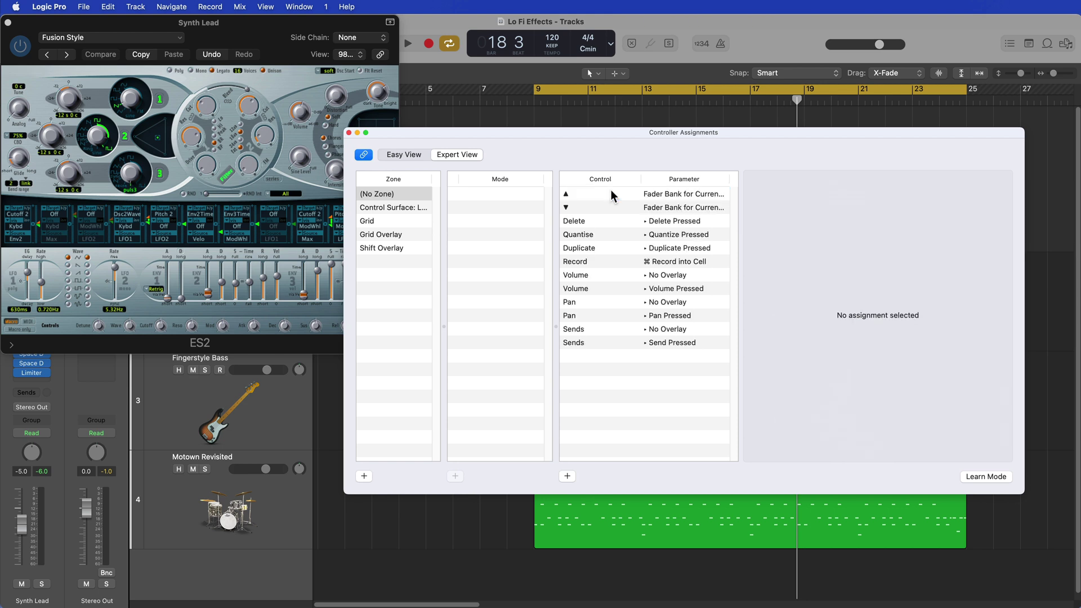
drag(559, 134, 593, 116)
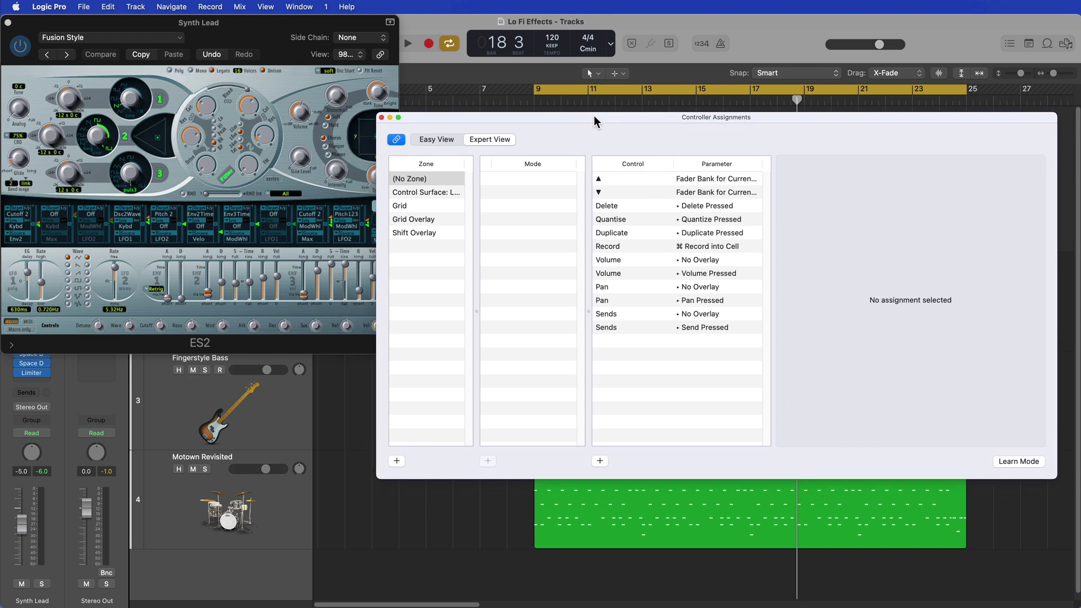
Learn a hardware knob (Control Change 28) for ES2's LPF Cutoff and set its Min/Max values to 0 and 127
click(1018, 461)
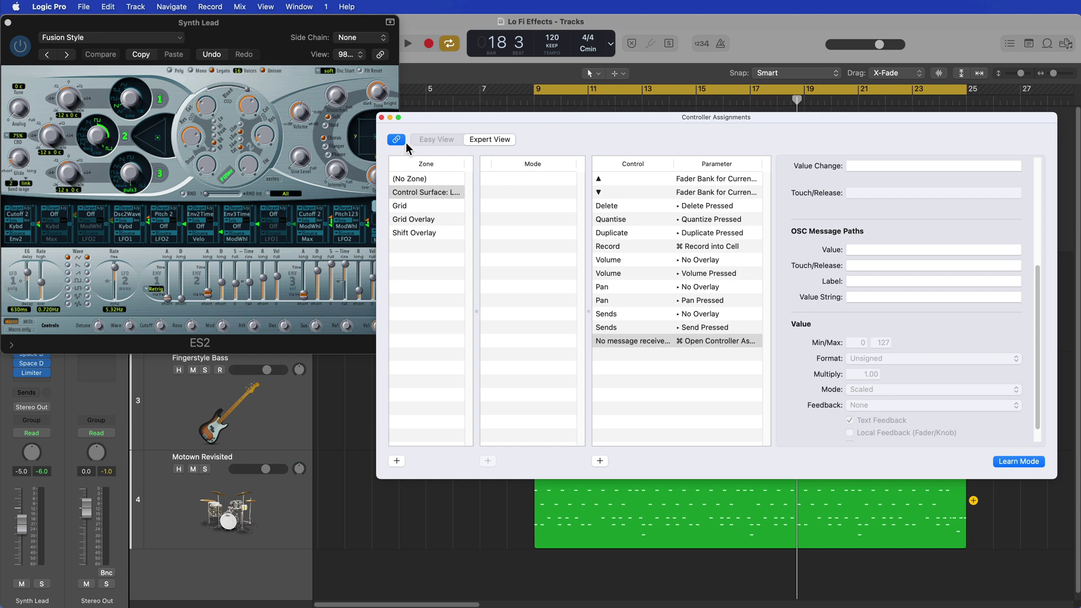
click(246, 107)
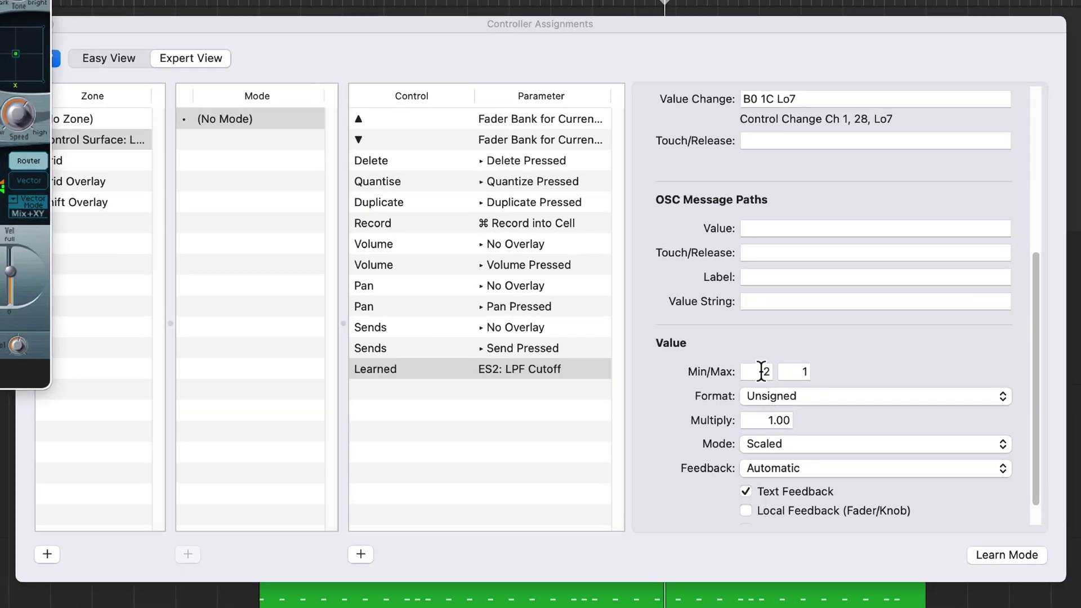
click(761, 371)
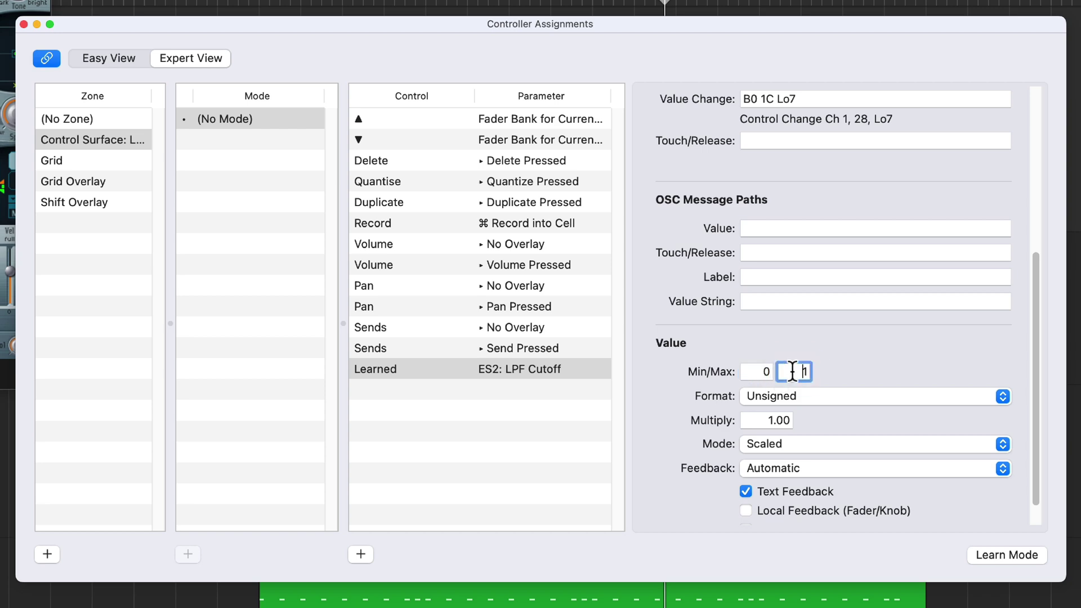
text(127)
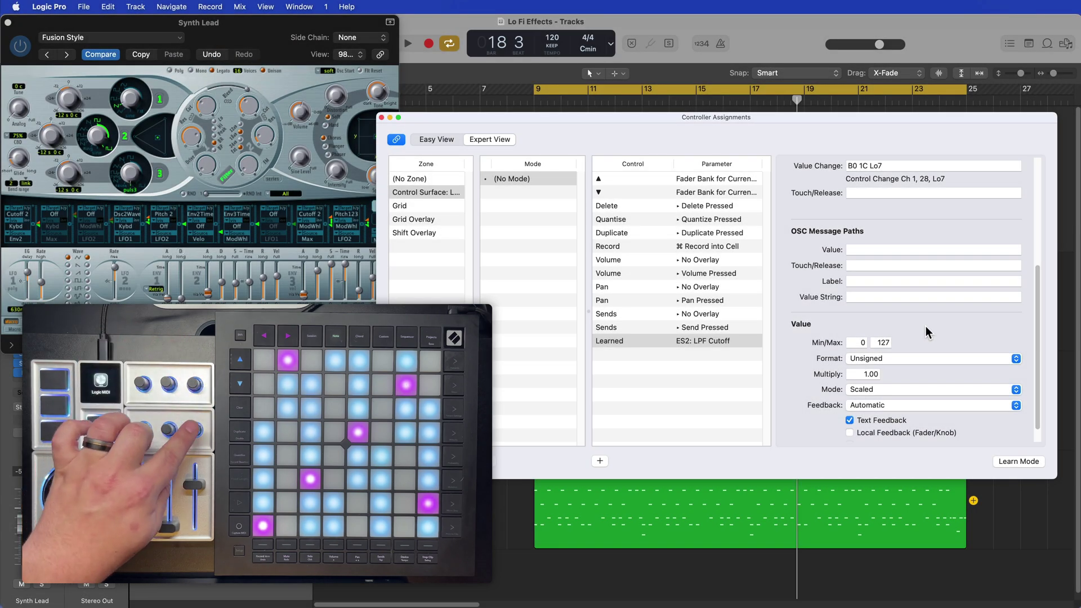
Learn Control Change 25 for ES2's LPF Resonance with Min/Max values of 20 and 108, then close Controller Assignments
click(1010, 462)
click(266, 135)
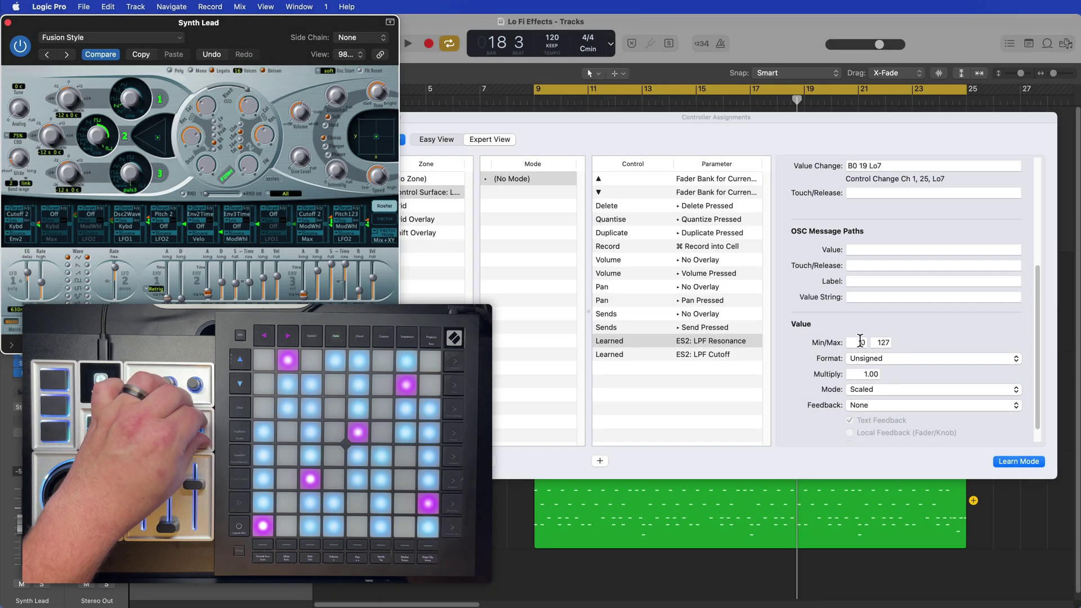
click(859, 341)
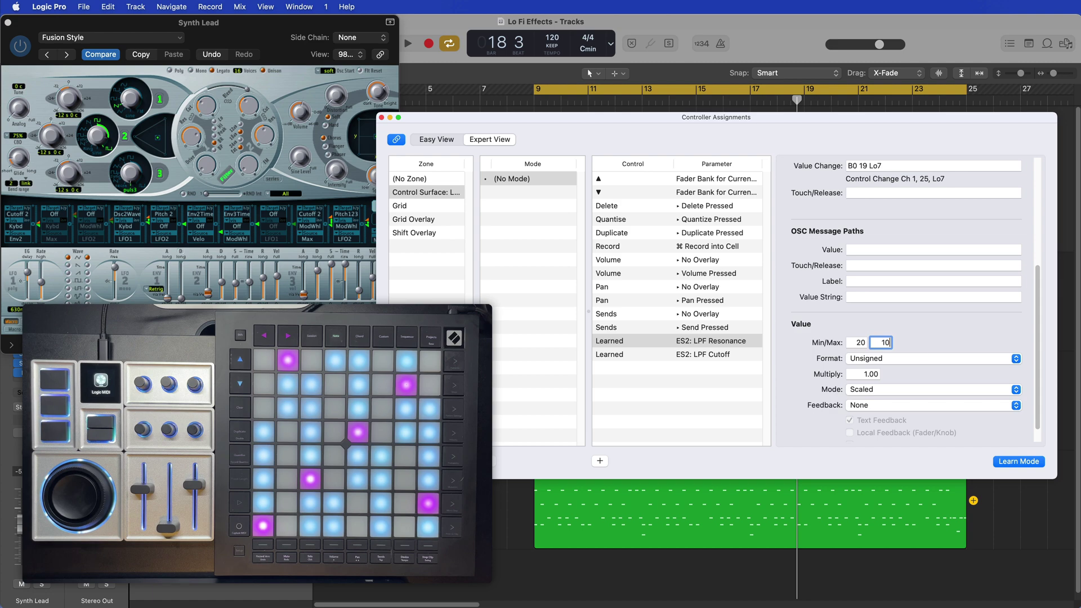
click(1005, 462)
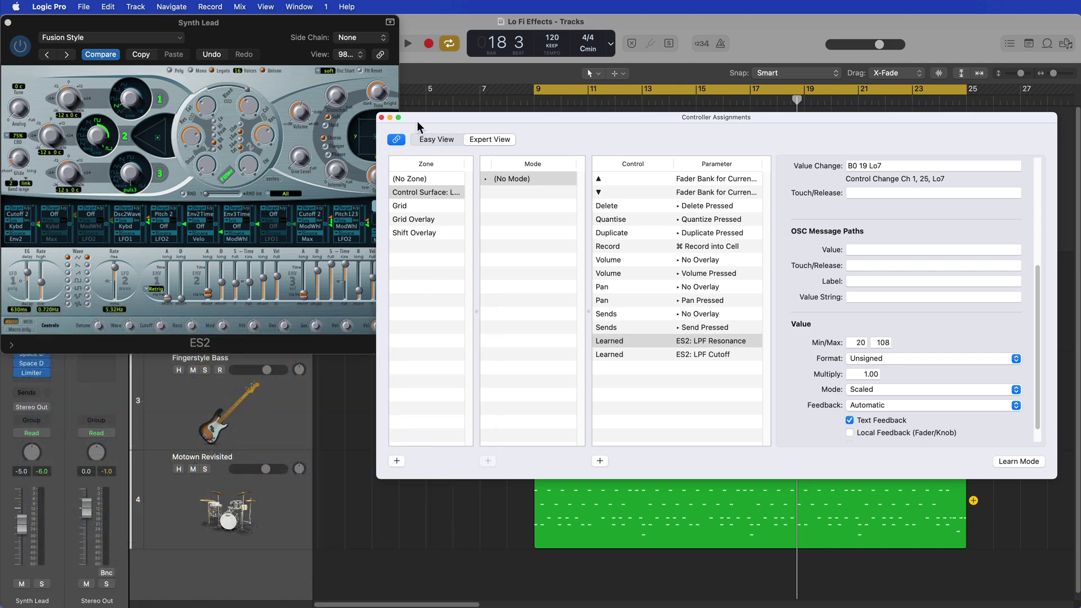
click(381, 120)
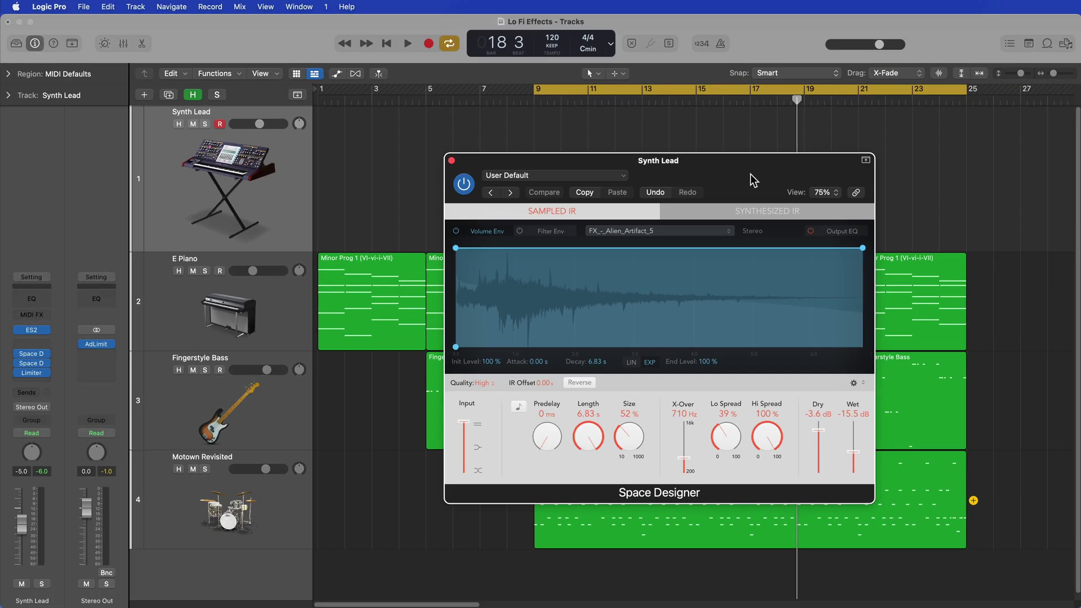
Arrange the Alien Artifact Space Designer window beneath the ES2 window and play the project from bar 9
drag(603, 35, 466, 65)
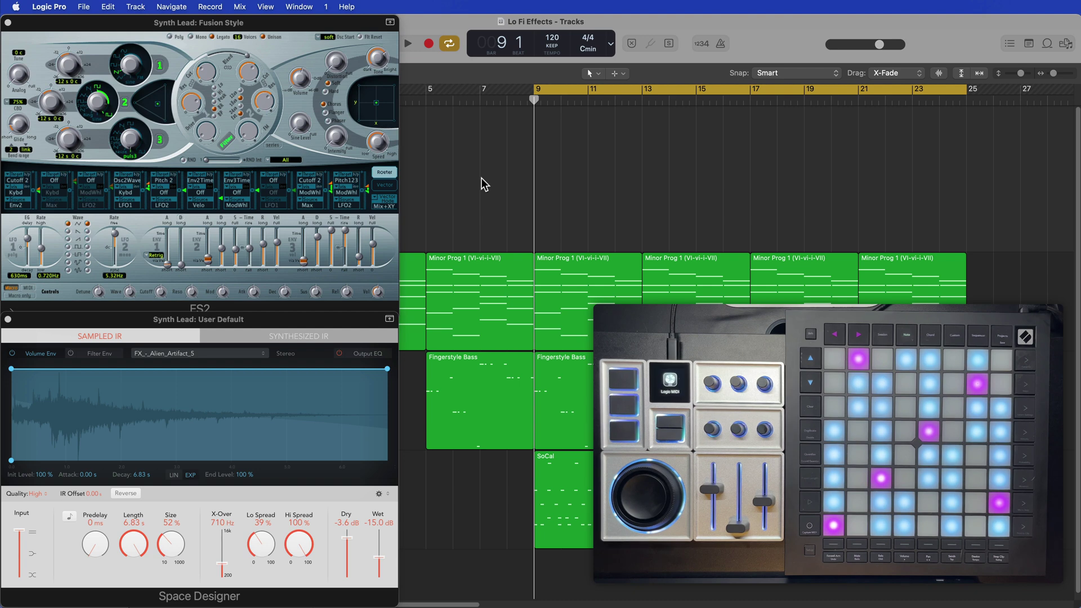
key(space)
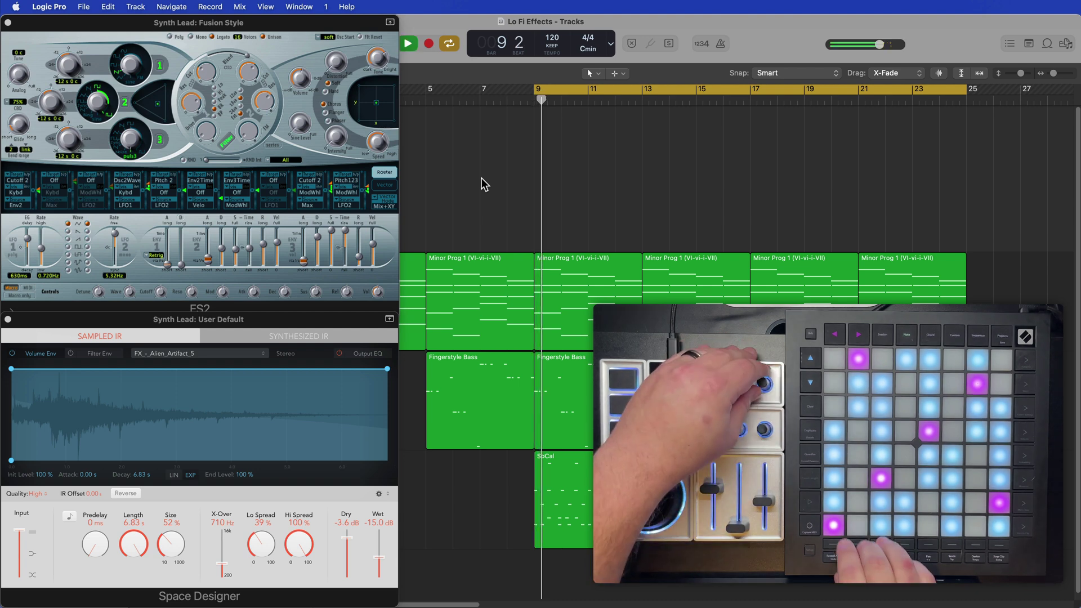